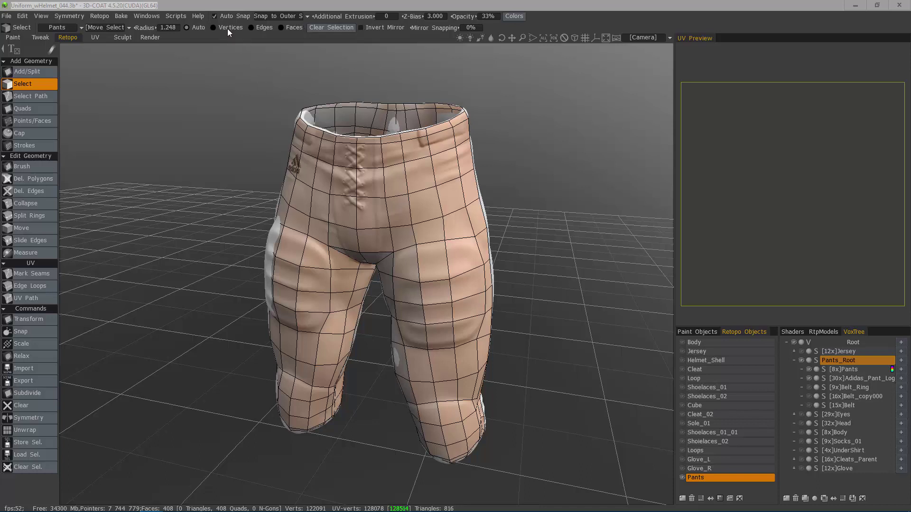
pyautogui.press('End')
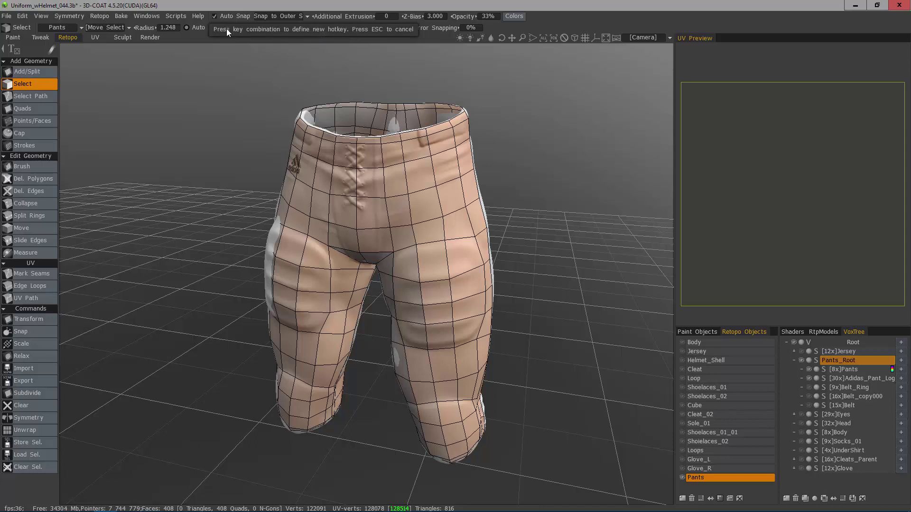
pyautogui.press('1')
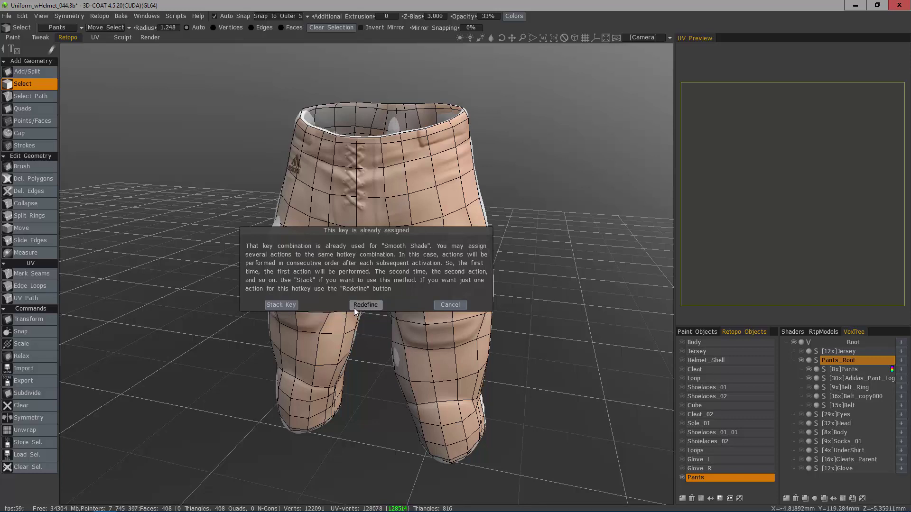
pyautogui.click(449, 305)
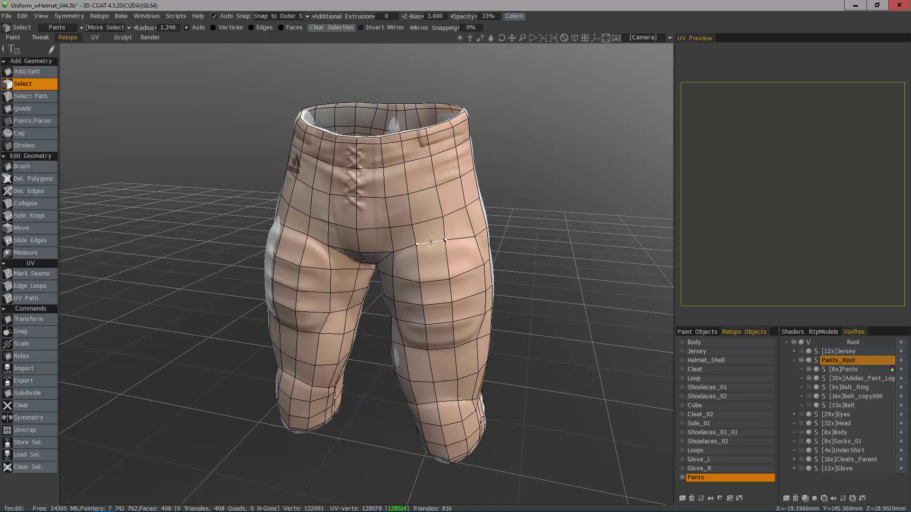
# Step: Select a chain of edges along the upper, outer and lower border of the front thigh pad, and clear the selection
pyautogui.click(430, 244)
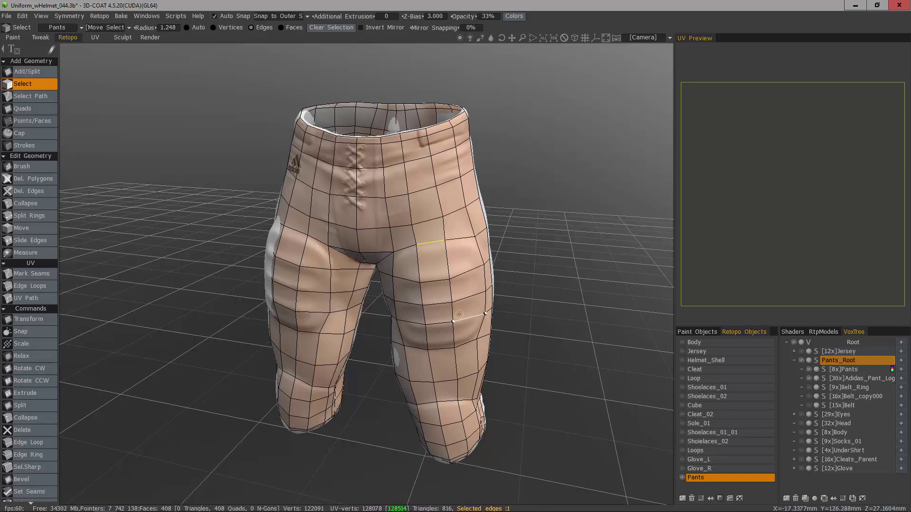
pyautogui.click(460, 240)
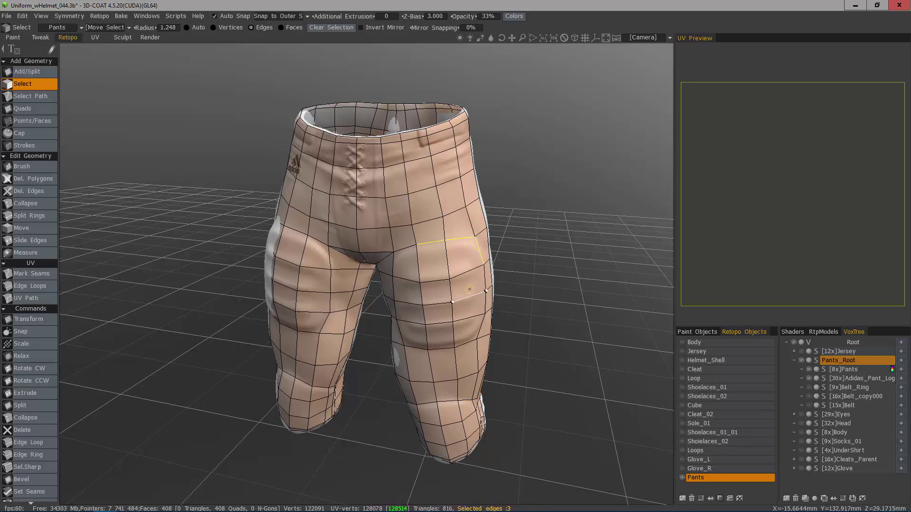
pyautogui.click(485, 281)
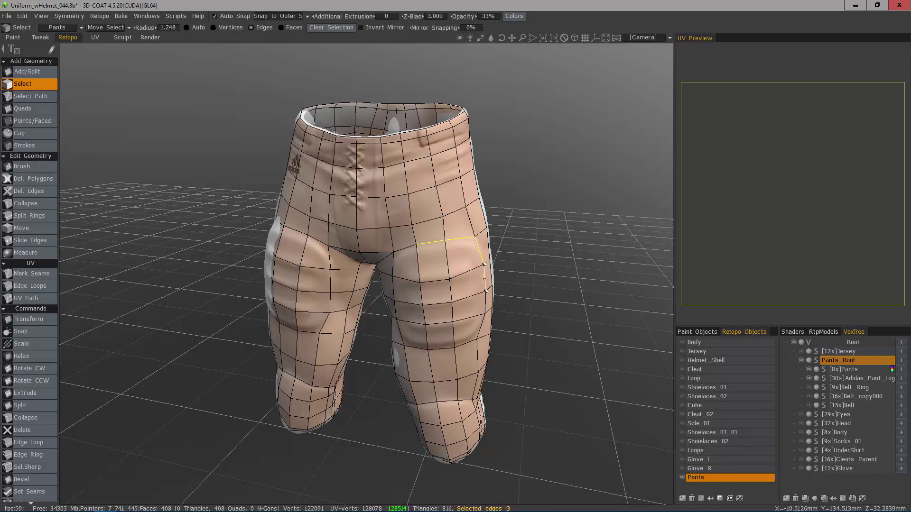
pyautogui.click(481, 327)
pyautogui.click(465, 342)
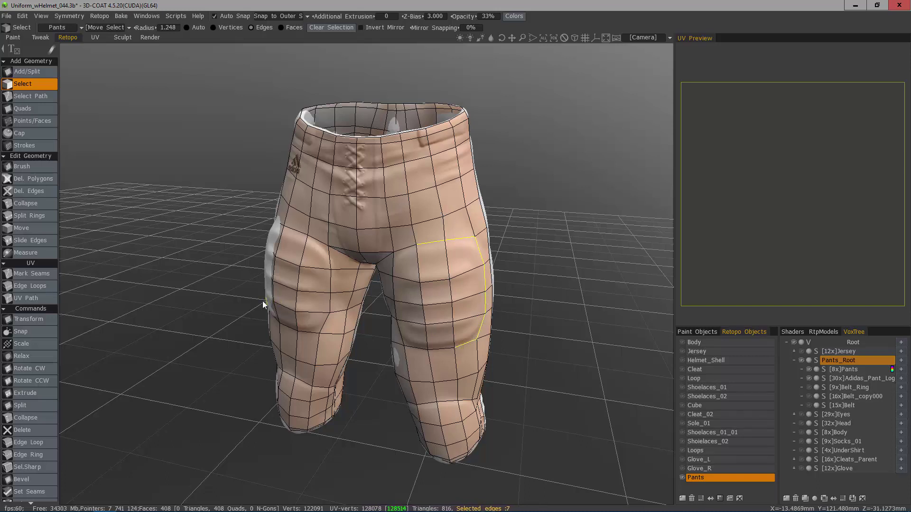
pyautogui.click(212, 289)
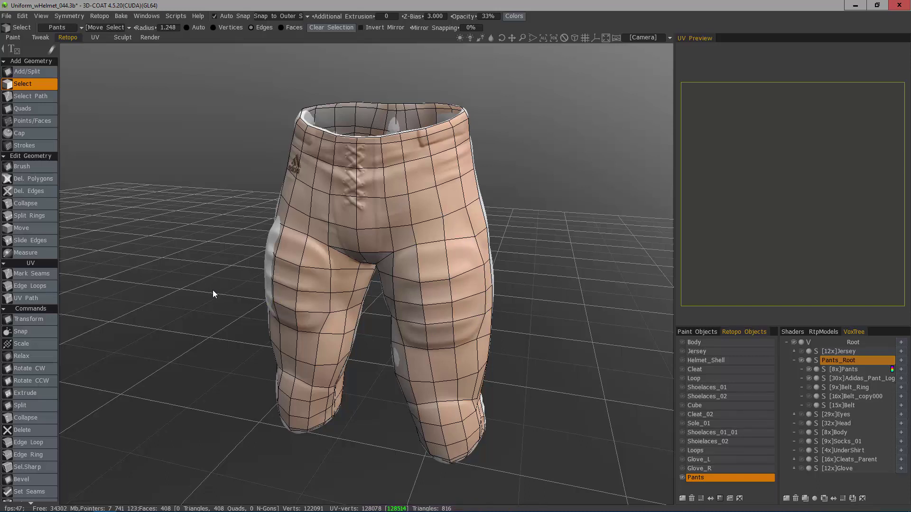
# Step: Select one thigh-pad face in Auto mode, try a closed-shape stroke mode for selecting faces, and clear the selection
pyautogui.click(197, 29)
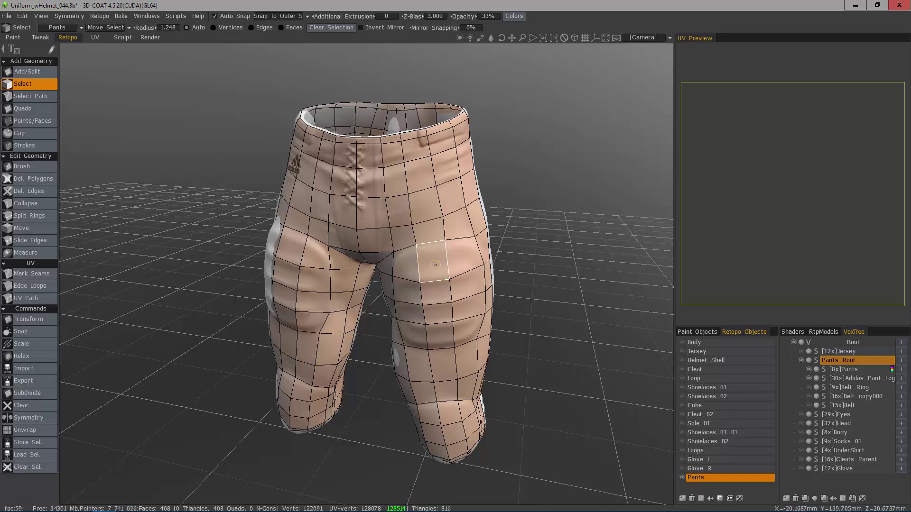
pyautogui.click(430, 262)
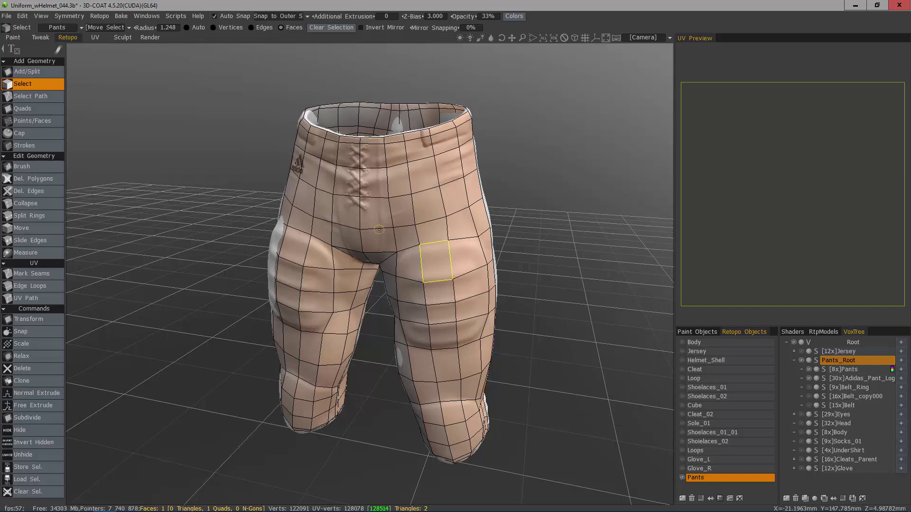
pyautogui.moveTo(59, 50)
pyautogui.press('e')
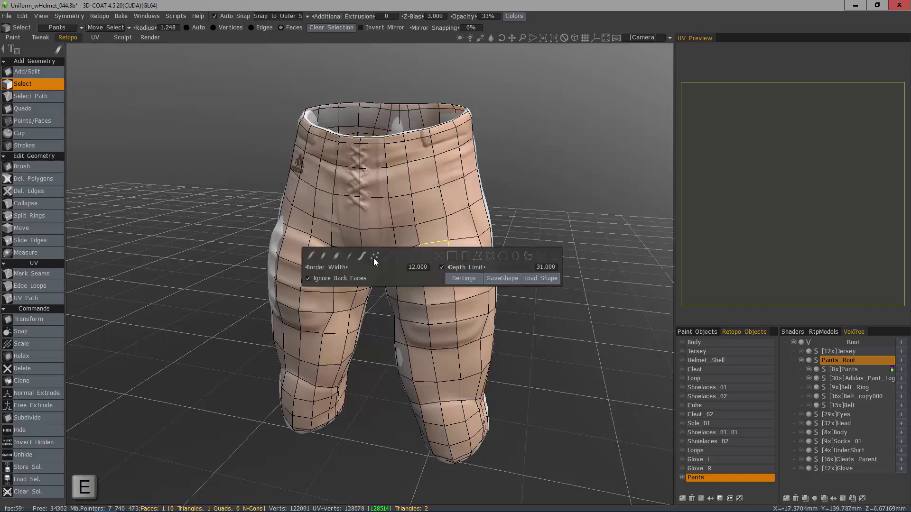
pyautogui.press('e')
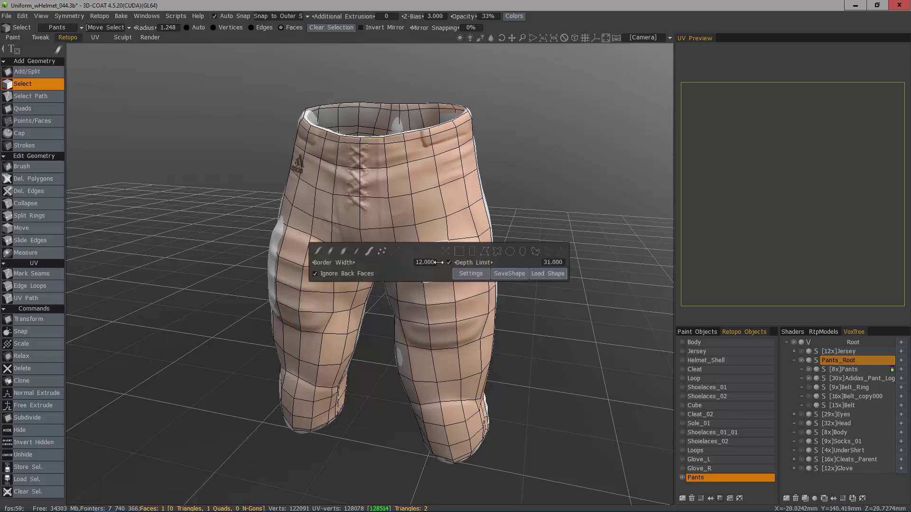
pyautogui.click(498, 254)
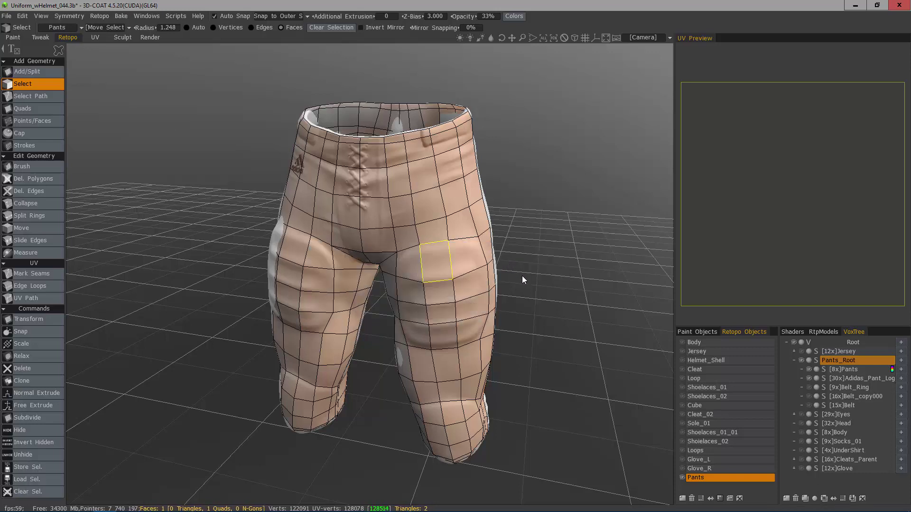
pyautogui.moveTo(572, 336)
pyautogui.mouseDown()
pyautogui.moveTo(467, 249)
pyautogui.moveTo(385, 415)
pyautogui.moveTo(506, 462)
pyautogui.mouseUp()
pyautogui.press('Escape')
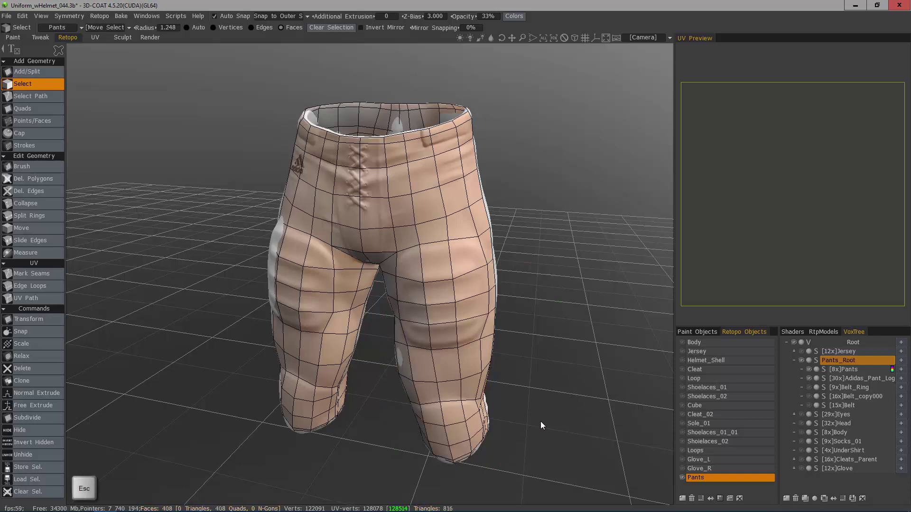
# Step: Switch back to a brush stroke mode, paint-select the twelve faces of the front thigh pad, and clear the selection
pyautogui.press('e')
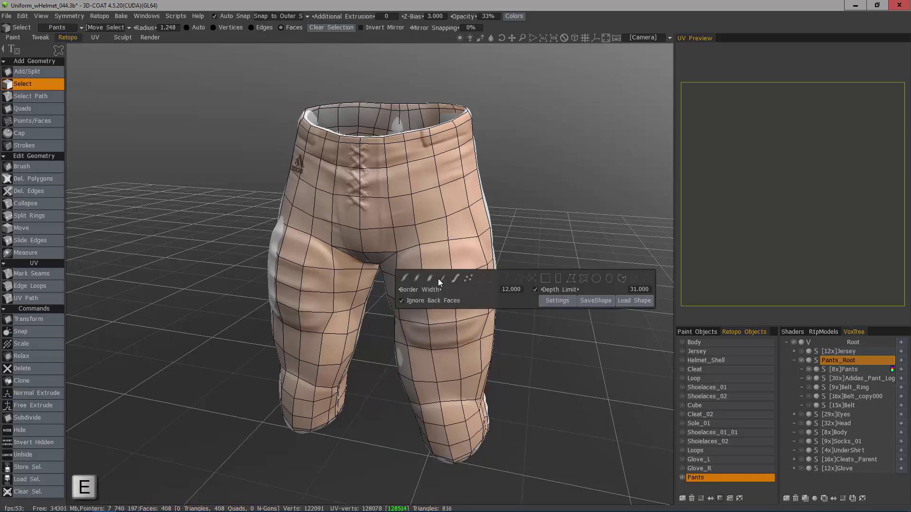
pyautogui.click(417, 278)
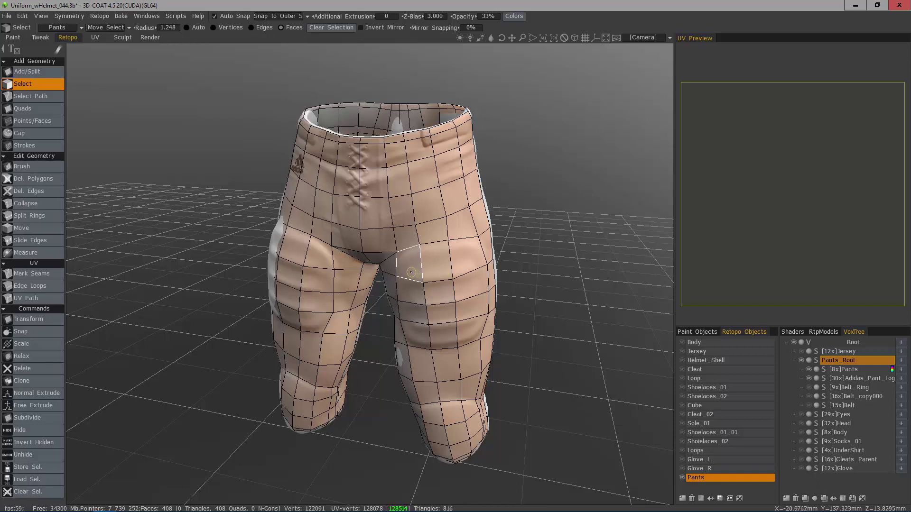
pyautogui.moveTo(463, 275)
pyautogui.mouseDown()
pyautogui.moveTo(441, 335)
pyautogui.moveTo(417, 286)
pyautogui.mouseUp()
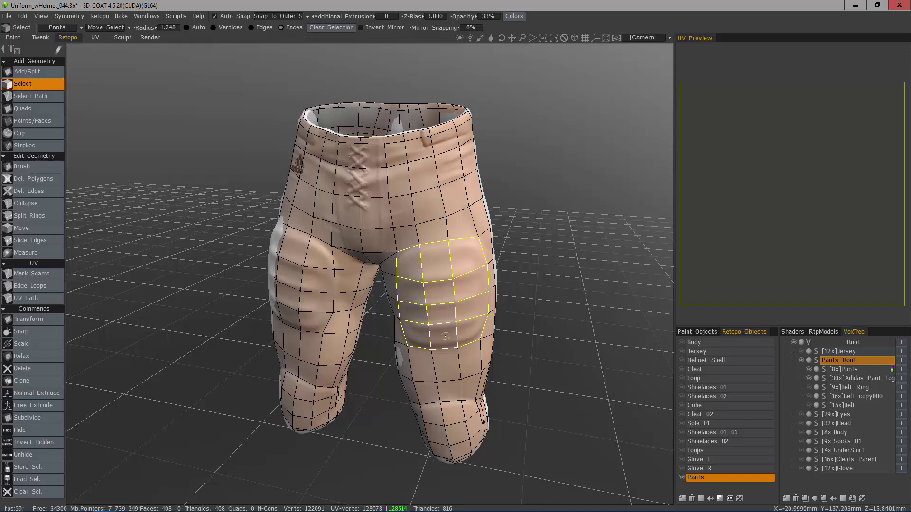
pyautogui.click(200, 241)
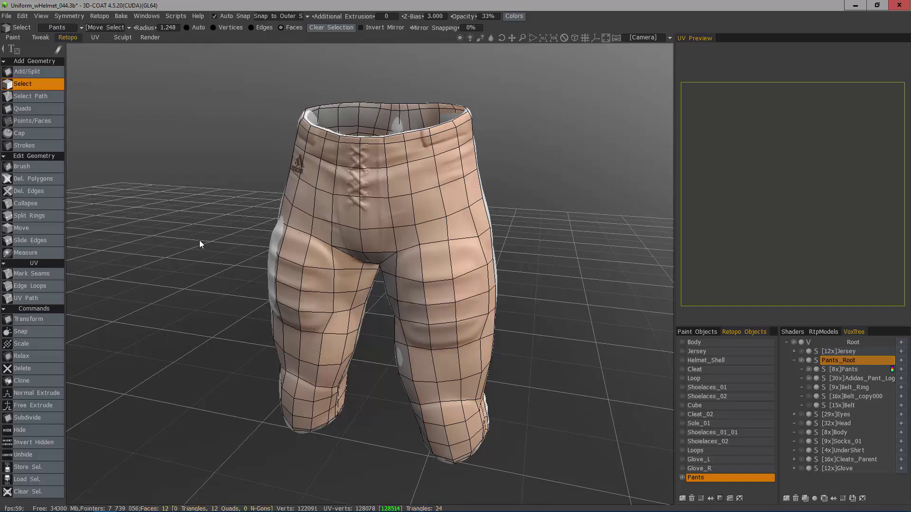
# Step: Select the front thigh pad's vertices, convert the selection to faces, and clear it
pyautogui.click(221, 27)
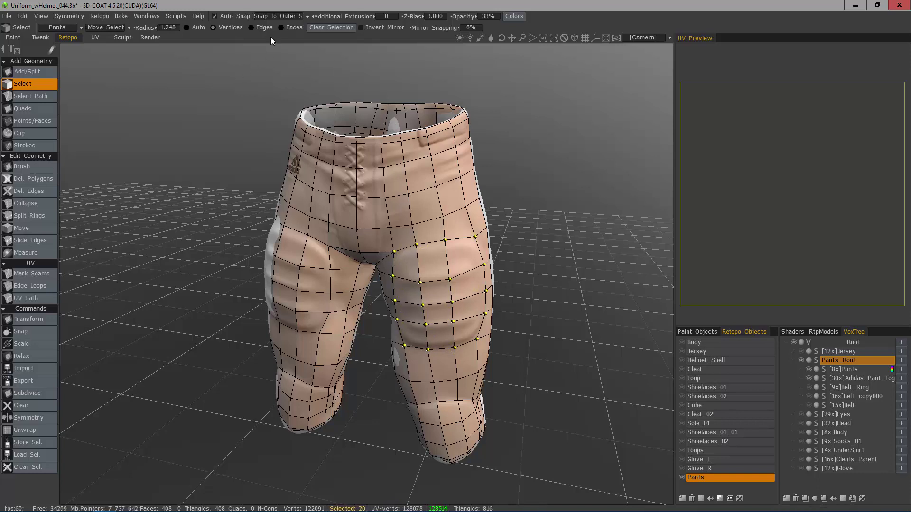
pyautogui.click(289, 27)
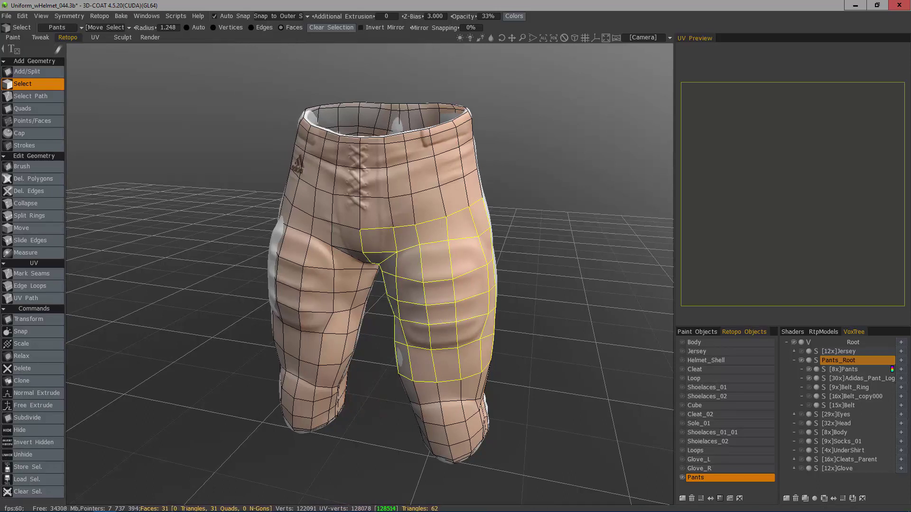
pyautogui.press('Escape')
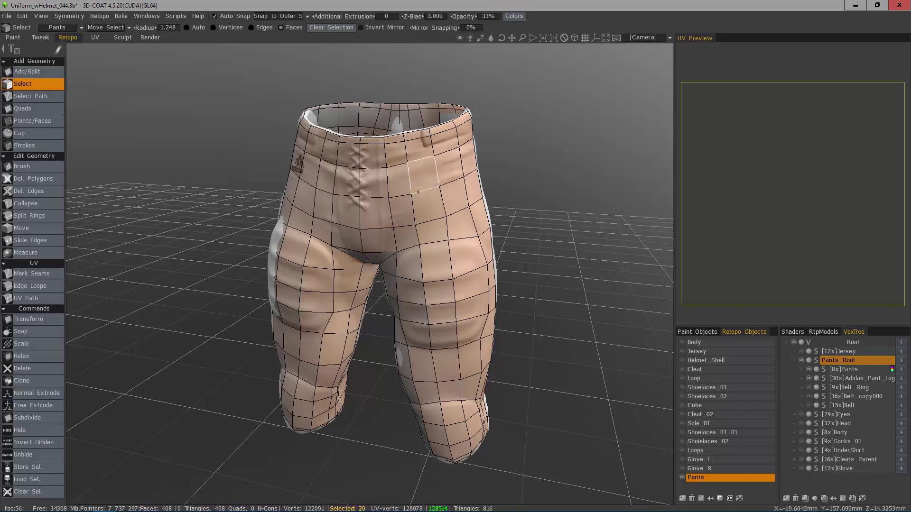
# Step: Paint-select the twelve thigh-pad faces, convert the selection to edges and back to faces, and clear it
pyautogui.moveTo(436, 262)
pyautogui.mouseDown()
pyautogui.moveTo(464, 332)
pyautogui.moveTo(438, 303)
pyautogui.moveTo(424, 331)
pyautogui.mouseUp()
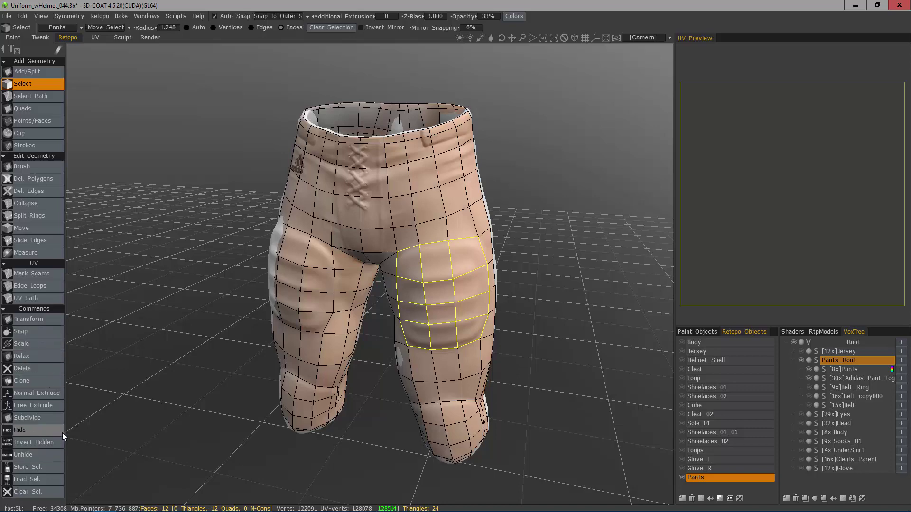
pyautogui.press('+')
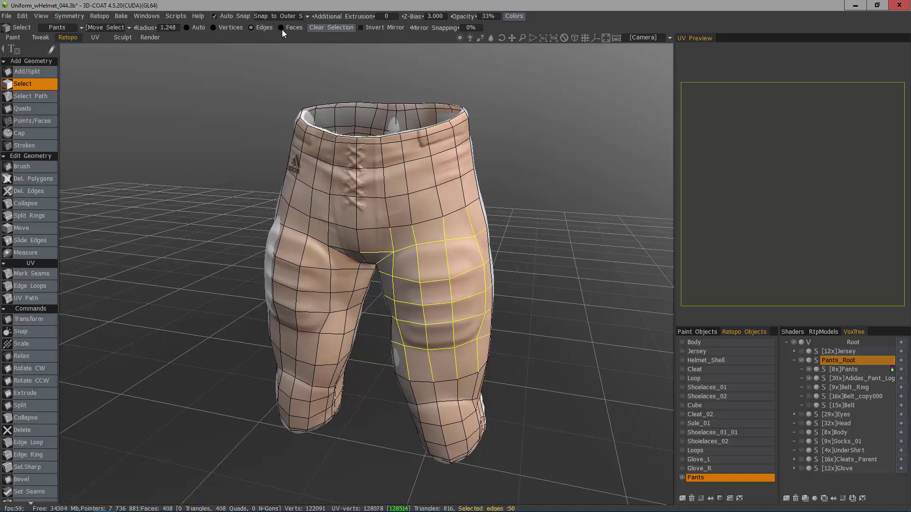
pyautogui.press('+')
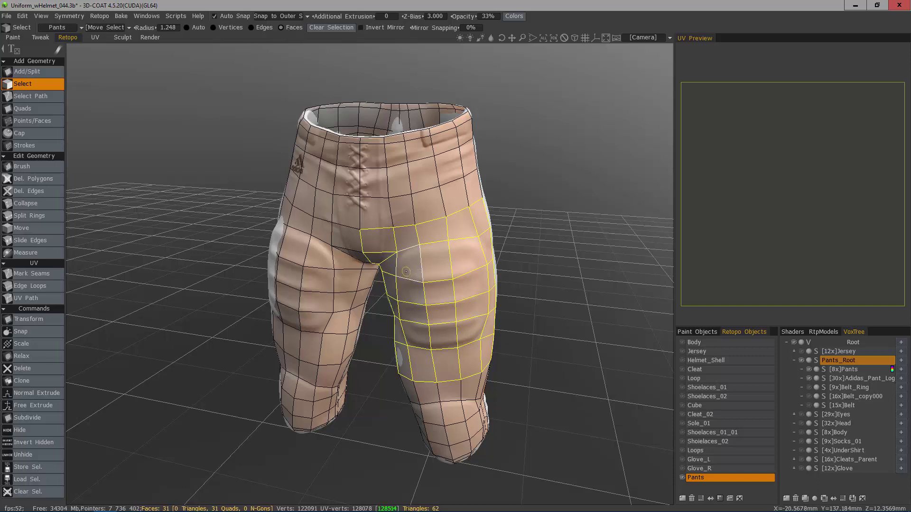
pyautogui.press('Escape')
# Step: Select the twelve faces of the front thigh pad and free-extrude them slightly outward with the gizmo aligned to the main axis
pyautogui.moveTo(408, 266)
pyautogui.mouseDown()
pyautogui.moveTo(453, 268)
pyautogui.moveTo(440, 271)
pyautogui.mouseUp()
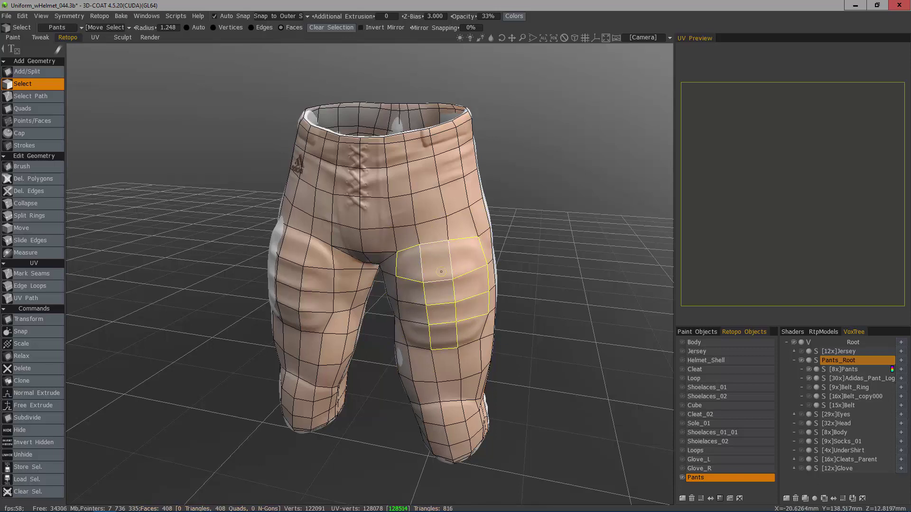
pyautogui.moveTo(475, 327)
pyautogui.mouseDown()
pyautogui.moveTo(413, 332)
pyautogui.moveTo(414, 272)
pyautogui.mouseUp()
pyautogui.moveTo(458, 306); pyautogui.dragTo(434, 296)
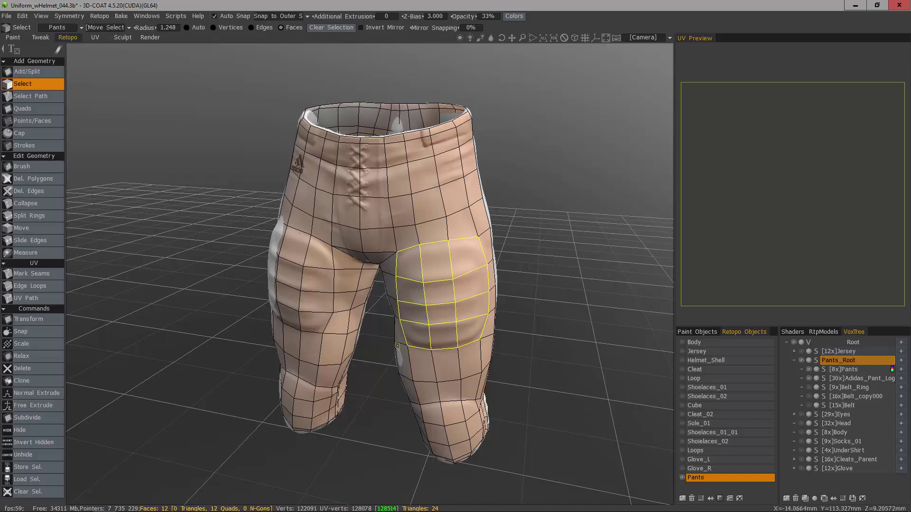
pyautogui.click(36, 406)
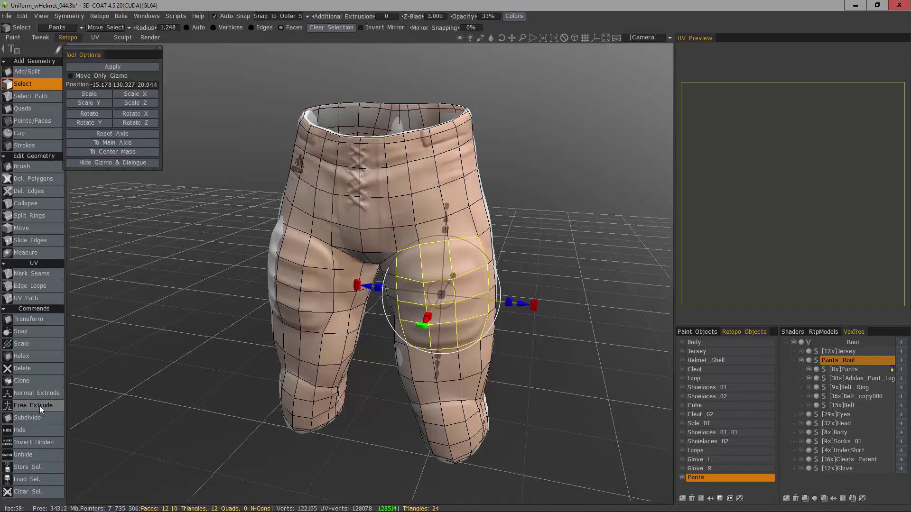
pyautogui.click(107, 143)
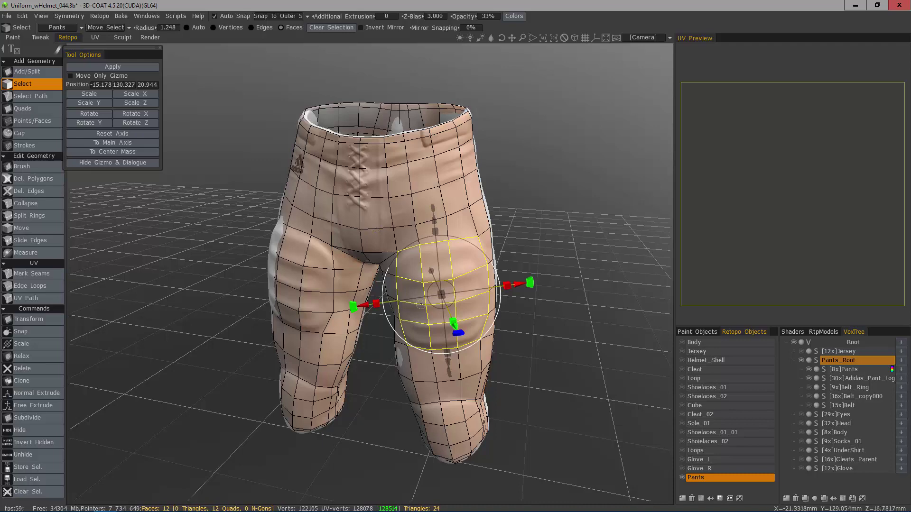
pyautogui.keyDown('alt'); pyautogui.moveTo(391, 273); pyautogui.dragTo(456, 275); pyautogui.keyUp('alt')
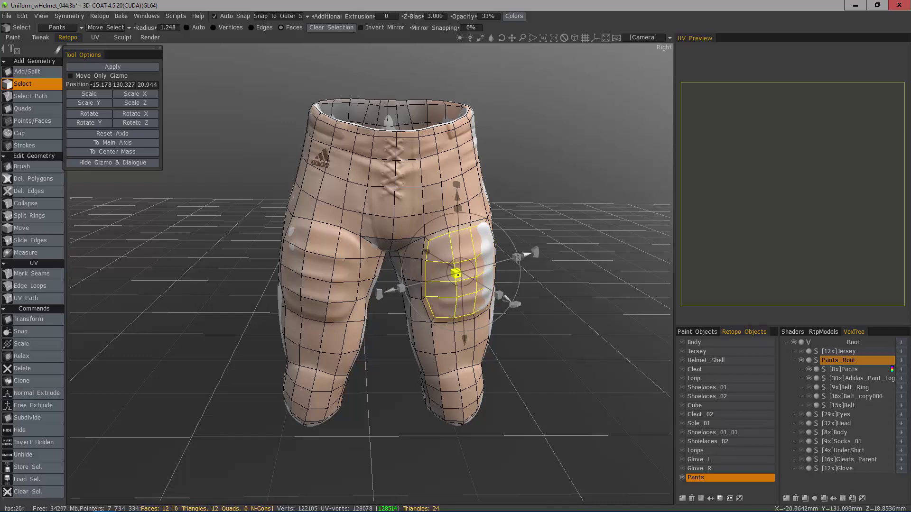
pyautogui.keyDown('alt'); pyautogui.moveTo(506, 286); pyautogui.dragTo(609, 280); pyautogui.keyUp('alt')
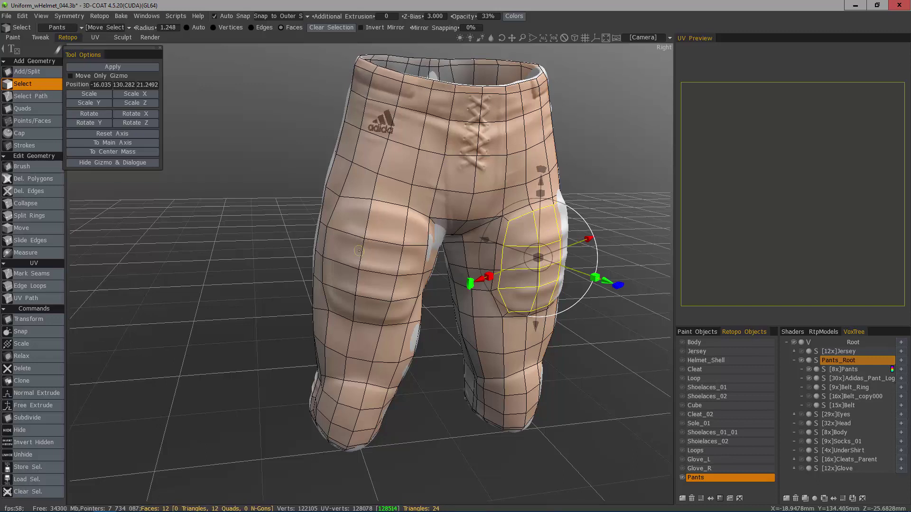
pyautogui.press('Return')
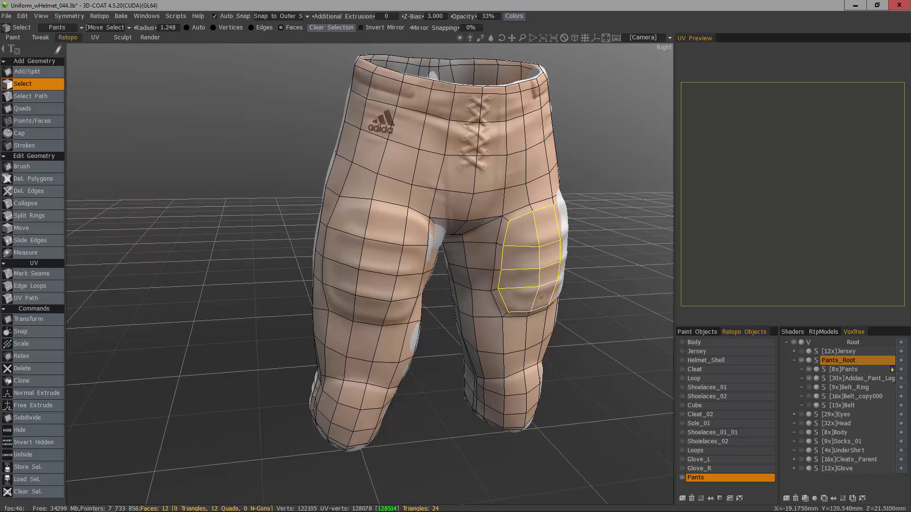
# Step: Clear the selection of the extruded thigh-pad faces and set the selection mode back to Auto
pyautogui.moveTo(435, 341); pyautogui.dragTo(459, 387)
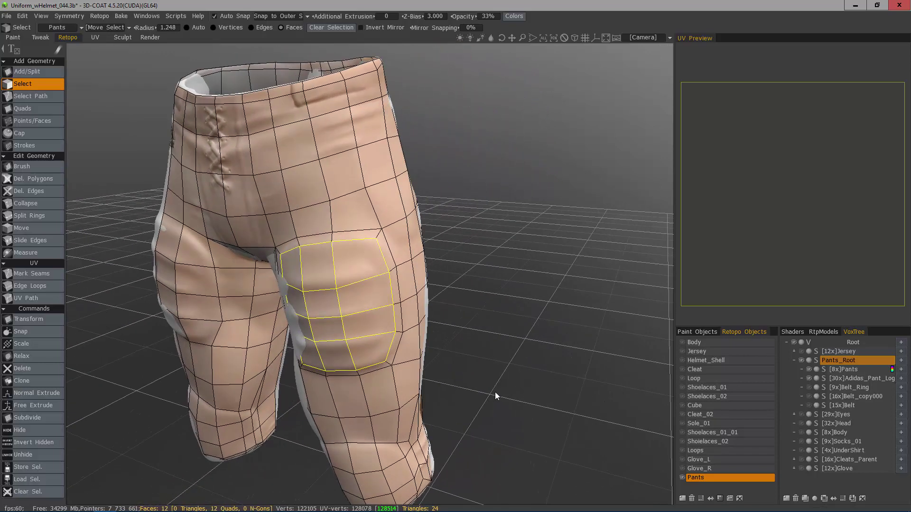
pyautogui.click(151, 130)
pyautogui.press('Escape')
pyautogui.click(188, 28)
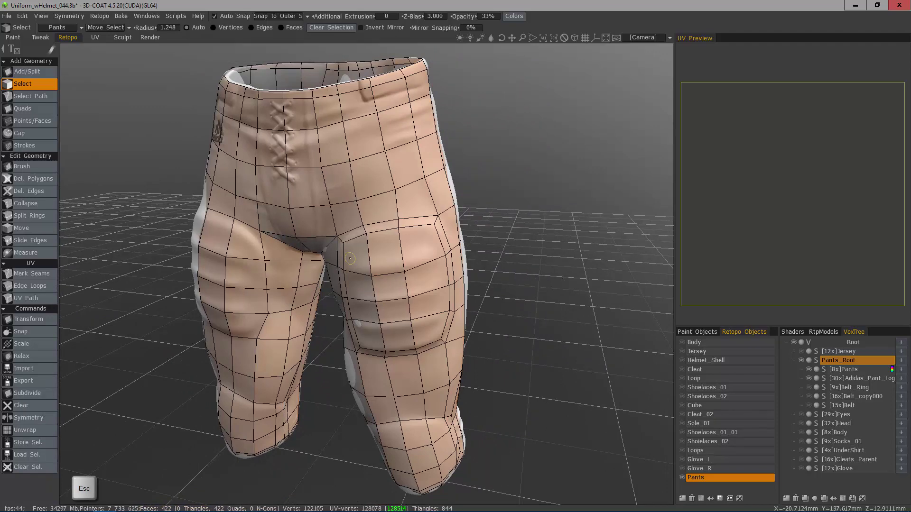
# Step: Enlarge the selection brush radius to 10.109 over the front thigh pad
pyautogui.moveTo(388, 282); pyautogui.dragTo(419, 255)
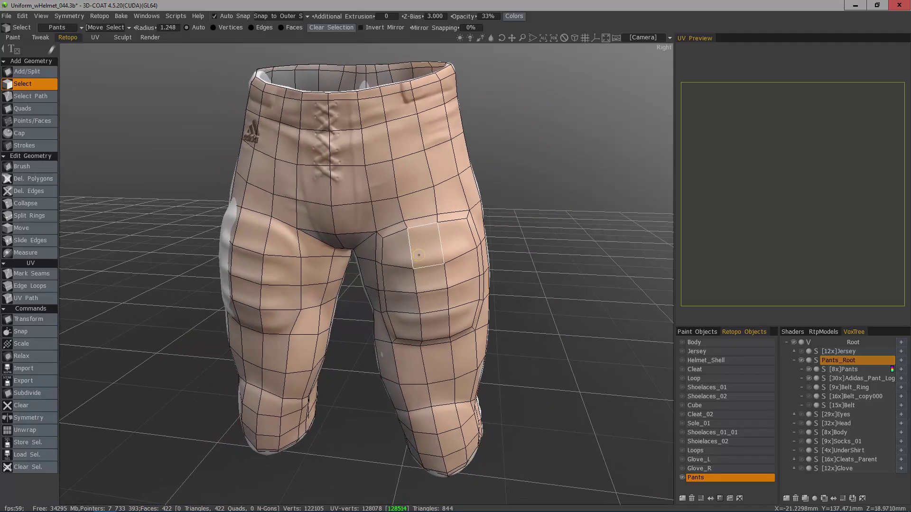
pyautogui.press(']')
pyautogui.press(']')
pyautogui.press(']')
pyautogui.press(']')
pyautogui.press(']')
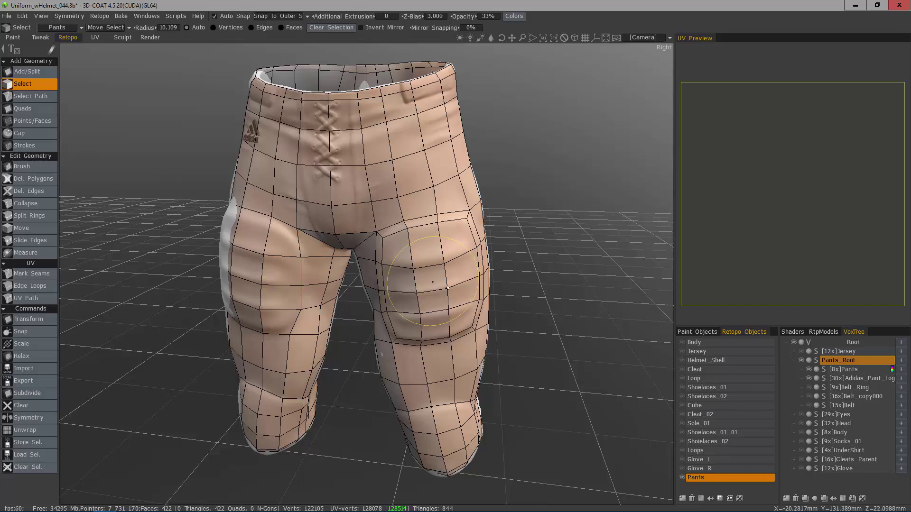
# Step: Reduce the selection brush radius to 0.666
pyautogui.press('[')
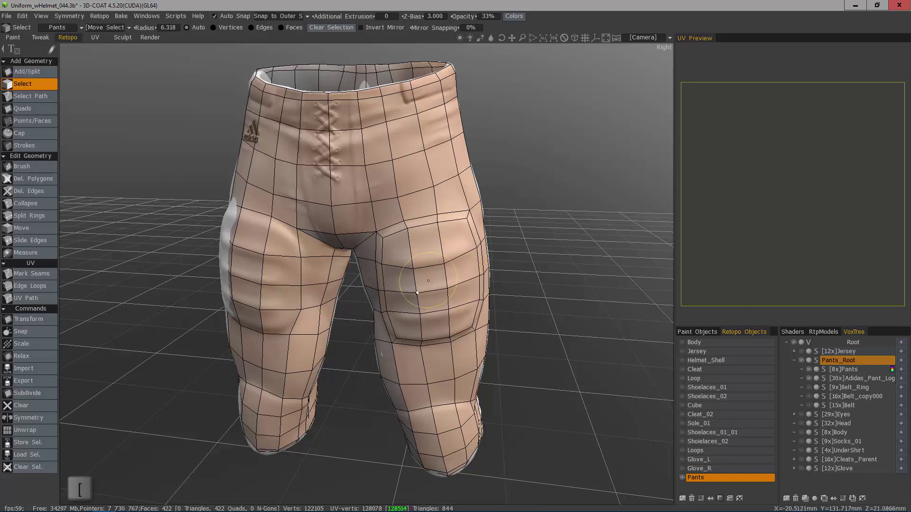
pyautogui.press('[')
pyautogui.press('[')
pyautogui.press('[')
pyautogui.press('[')
pyautogui.press('[')
pyautogui.press('[')
pyautogui.press('[')
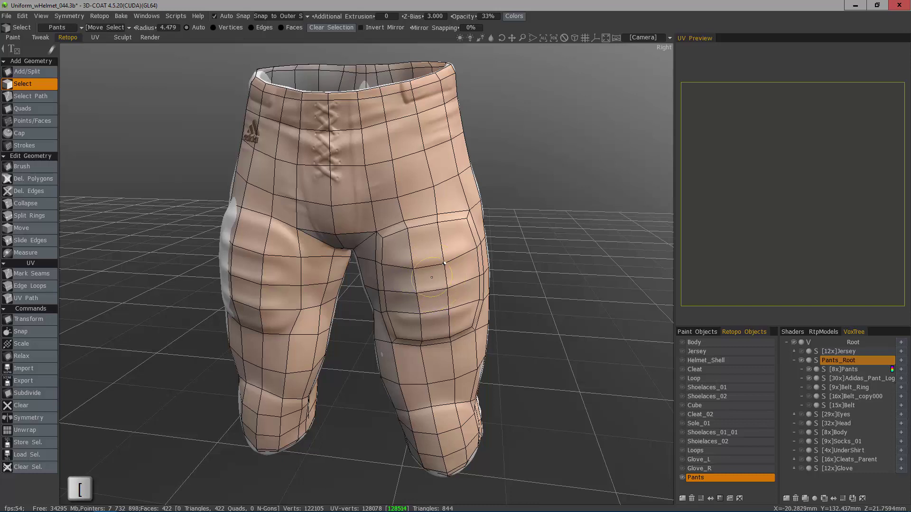
pyautogui.press('[')
pyautogui.press('[')
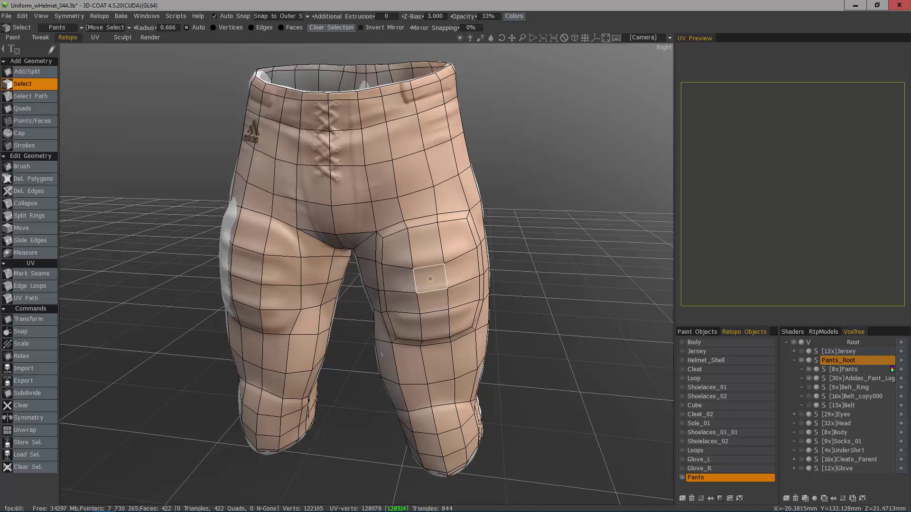
# Step: Paint-select the twelve faces of the front thigh pad and clear the selection
pyautogui.click(427, 277)
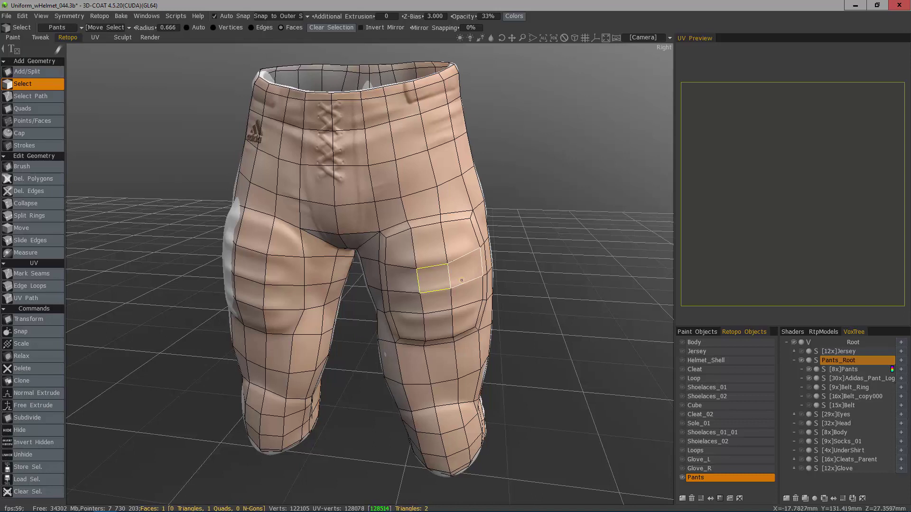
pyautogui.click(430, 247)
pyautogui.click(457, 241)
pyautogui.moveTo(421, 252)
pyautogui.mouseDown()
pyautogui.moveTo(406, 287)
pyautogui.moveTo(417, 289)
pyautogui.mouseUp()
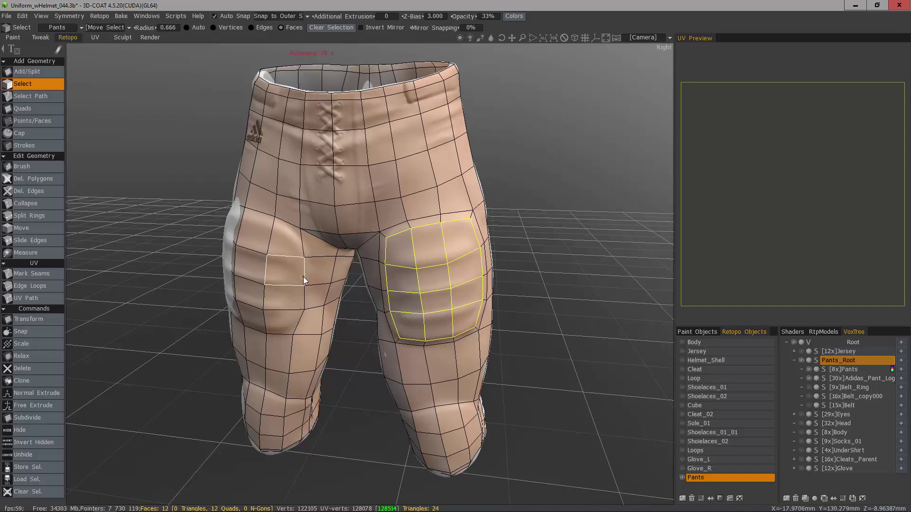
pyautogui.press('Escape')
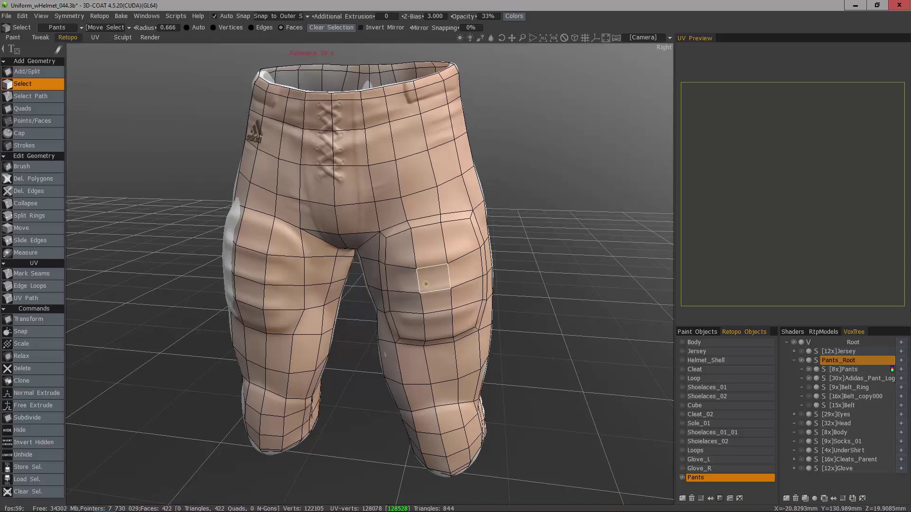
# Step: Reselect the twelve thigh-pad faces and deselect them with the Clear Selection command
pyautogui.moveTo(409, 271); pyautogui.dragTo(413, 183, button='middle')
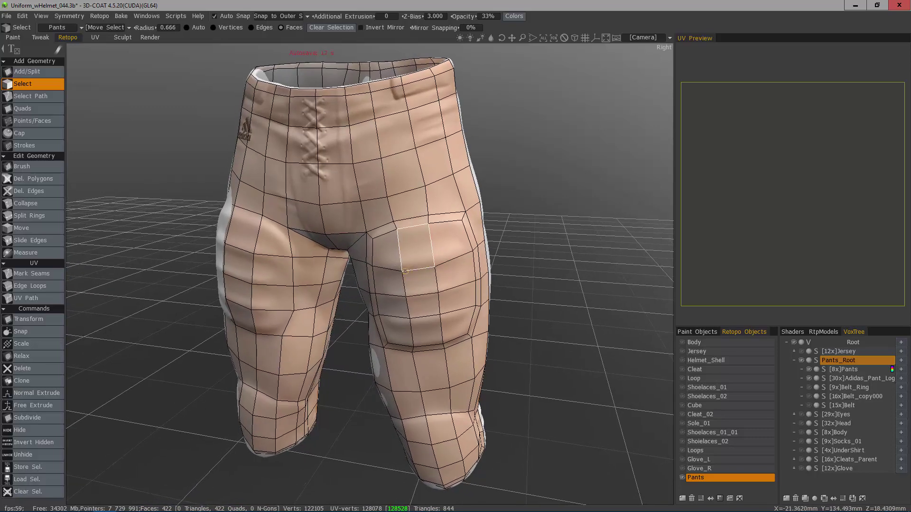
pyautogui.moveTo(389, 257)
pyautogui.mouseDown()
pyautogui.moveTo(455, 249)
pyautogui.moveTo(398, 328)
pyautogui.moveTo(422, 304)
pyautogui.mouseUp()
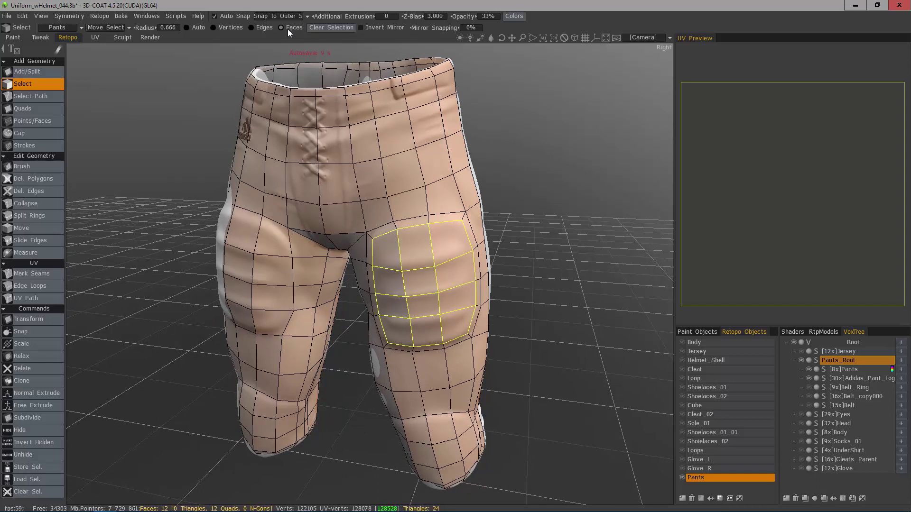
pyautogui.press('Escape')
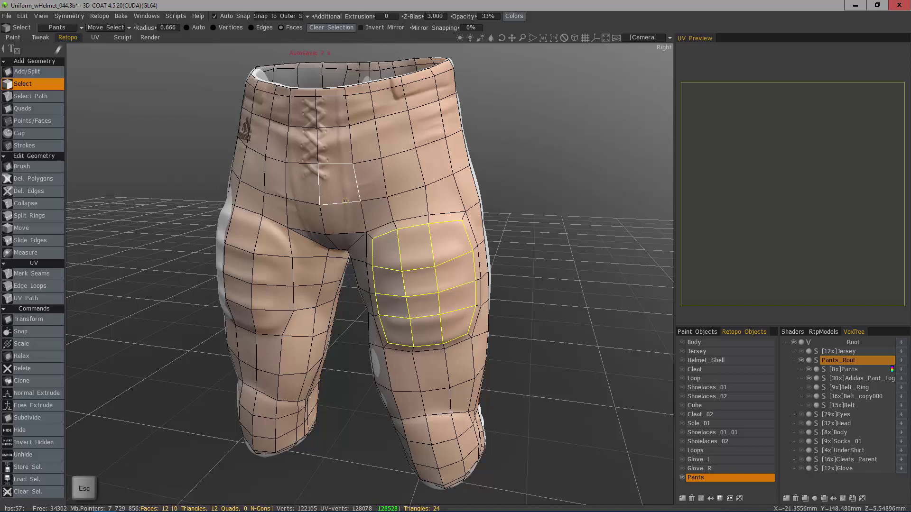
pyautogui.moveTo(417, 245)
pyautogui.mouseDown()
pyautogui.moveTo(426, 308)
pyautogui.moveTo(434, 282)
pyautogui.mouseUp()
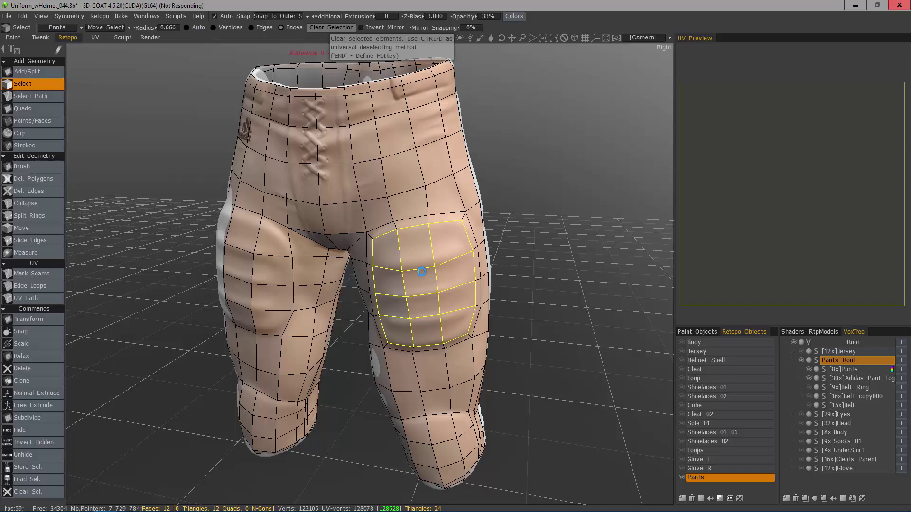
pyautogui.click(334, 29)
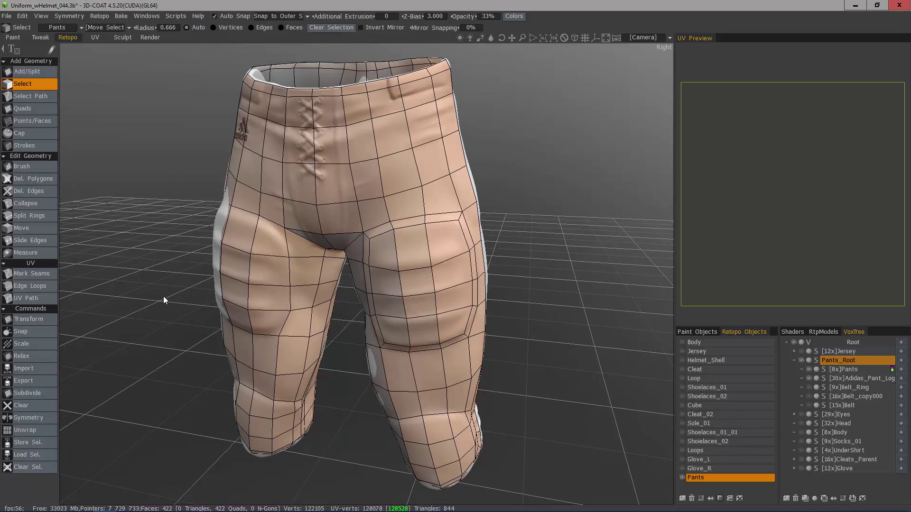
# Step: Select the twelve thigh-pad faces in Faces mode and deselect them with the quick-access Clear Sel. command
pyautogui.moveTo(165, 295); pyautogui.dragTo(176, 293)
pyautogui.moveTo(382, 255); pyautogui.dragTo(450, 259)
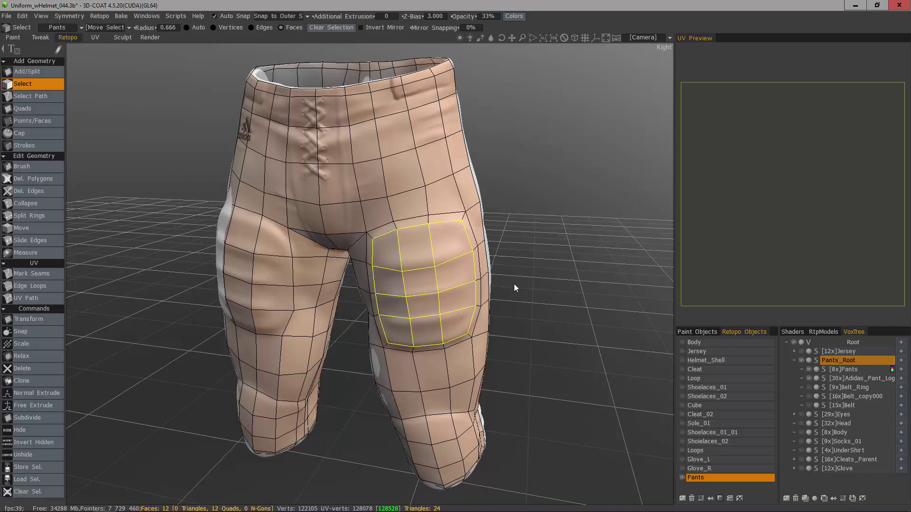
pyautogui.press('space')
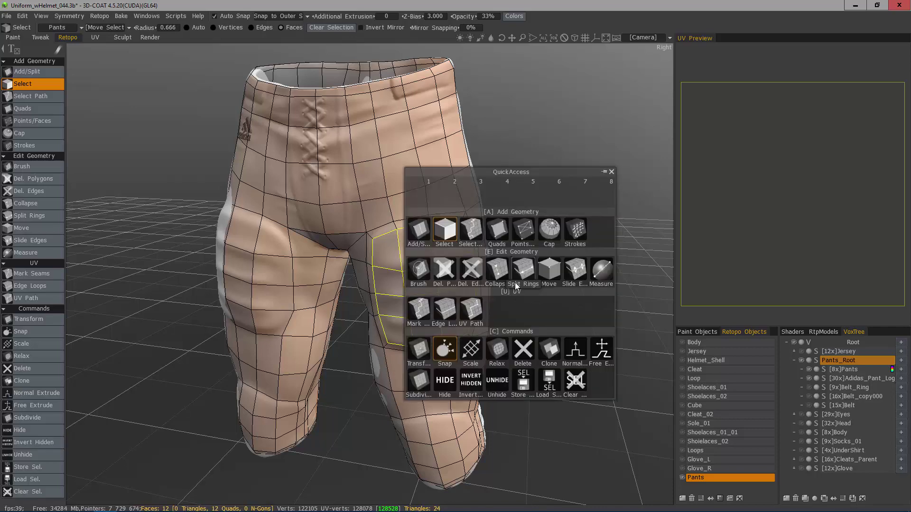
pyautogui.click(578, 380)
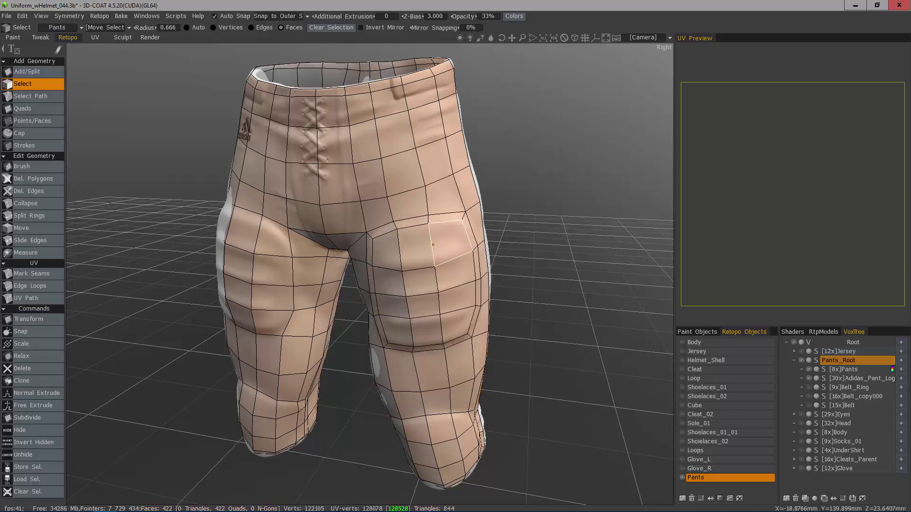
# Step: Paint over the thigh-pad faces row by row to select all twelve, and deselect everything with the universal deselect command
pyautogui.moveTo(445, 242); pyautogui.dragTo(413, 247)
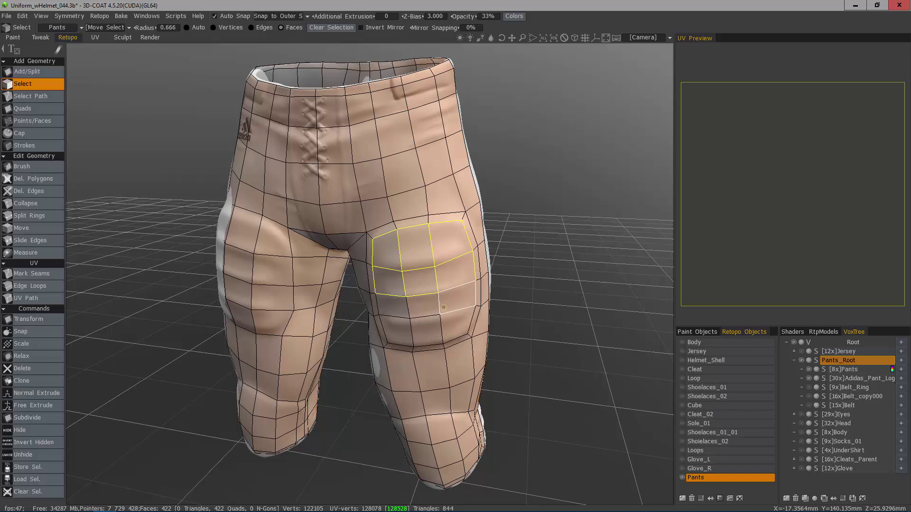
pyautogui.moveTo(443, 308); pyautogui.dragTo(434, 315)
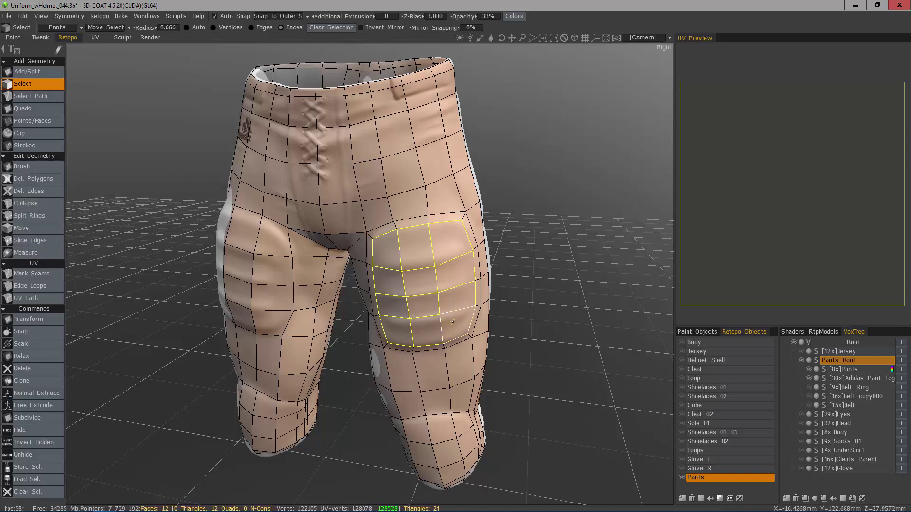
pyautogui.hotkey('ctrl', 'd')
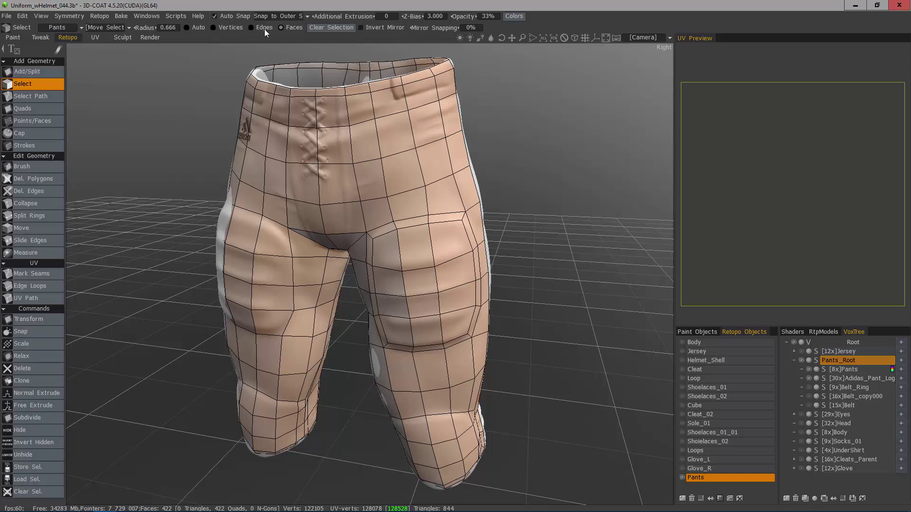
# Step: Switch to Edges mode and use Select Path to trace the upper and outer borders of the thigh pad
pyautogui.click(259, 29)
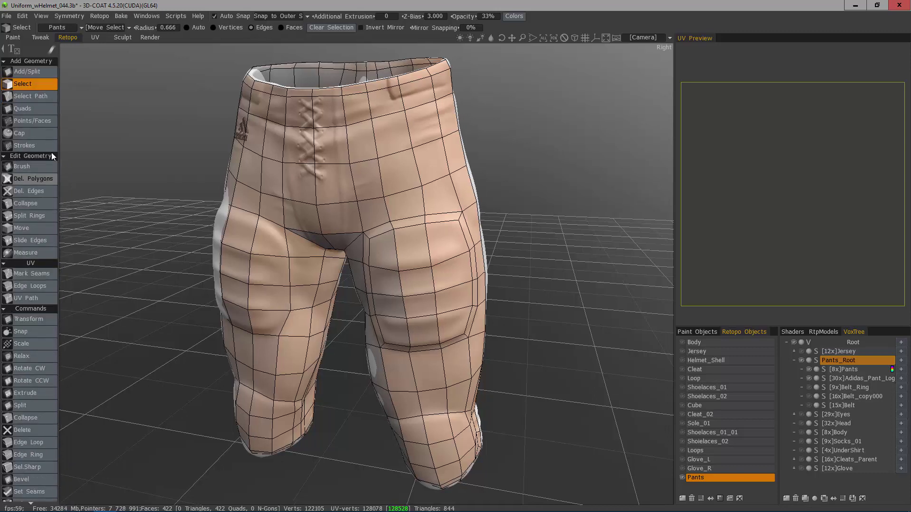
pyautogui.click(40, 95)
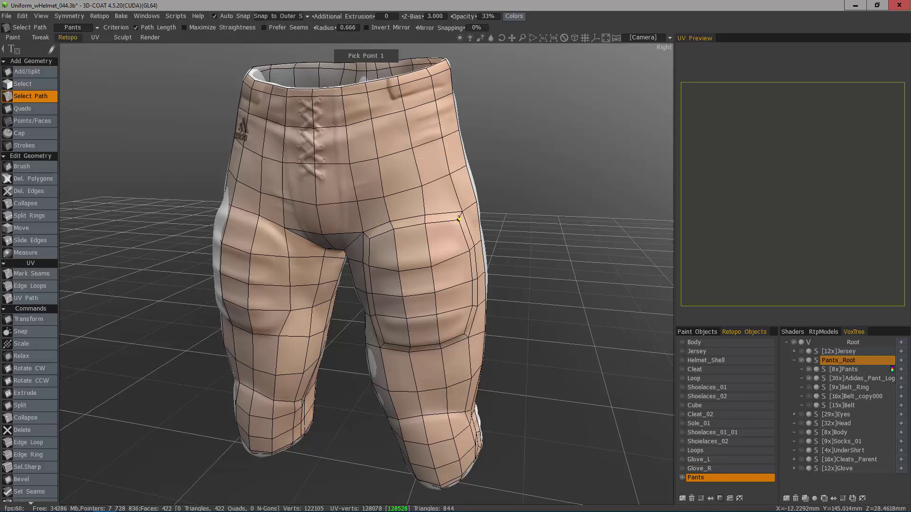
pyautogui.click(363, 232)
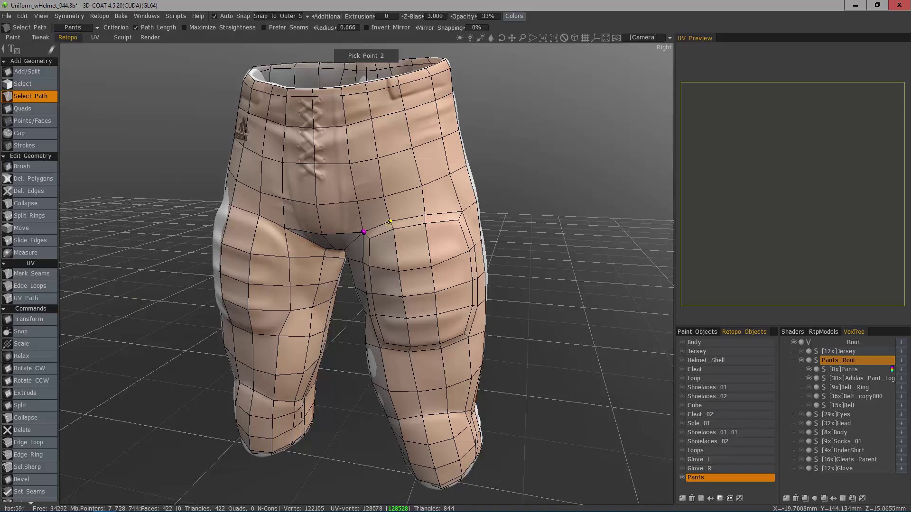
pyautogui.click(463, 210)
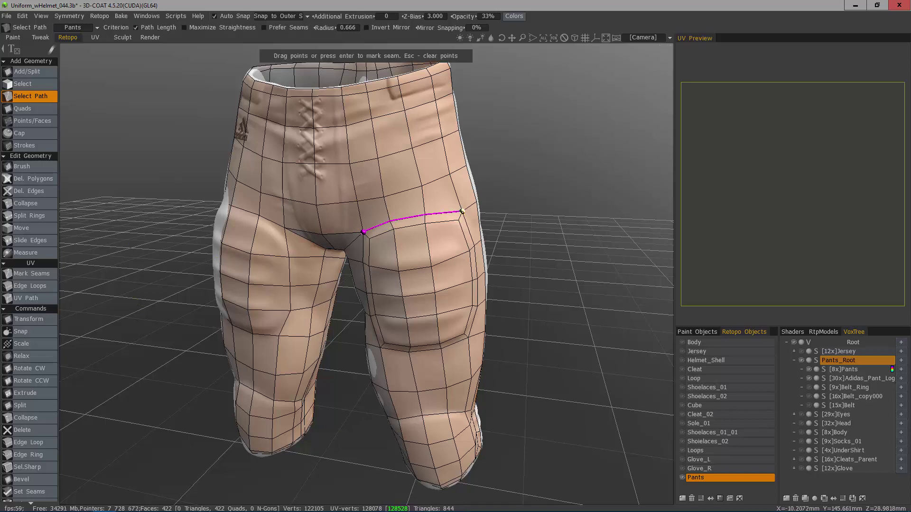
pyautogui.click(469, 338)
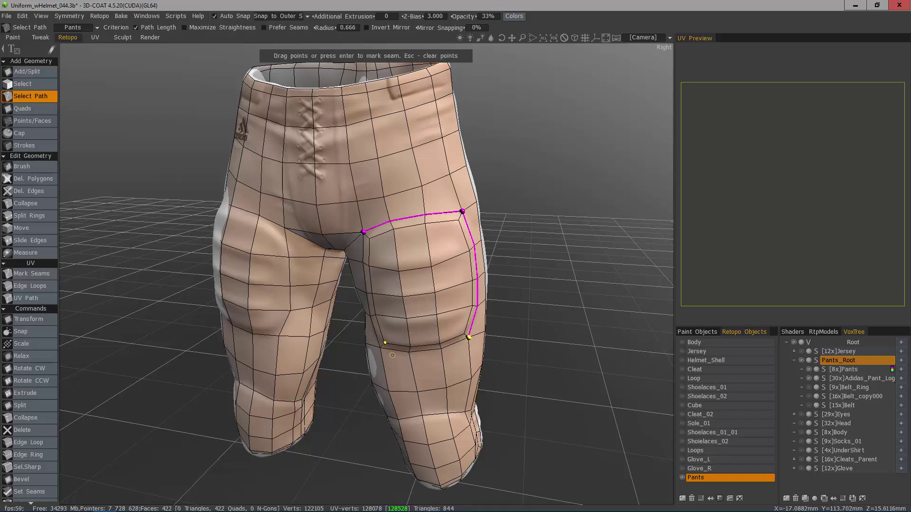
# Step: Close the path along the lower and inner borders of the thigh pad and convert it into an edge selection
pyautogui.moveTo(347, 283); pyautogui.dragTo(386, 280)
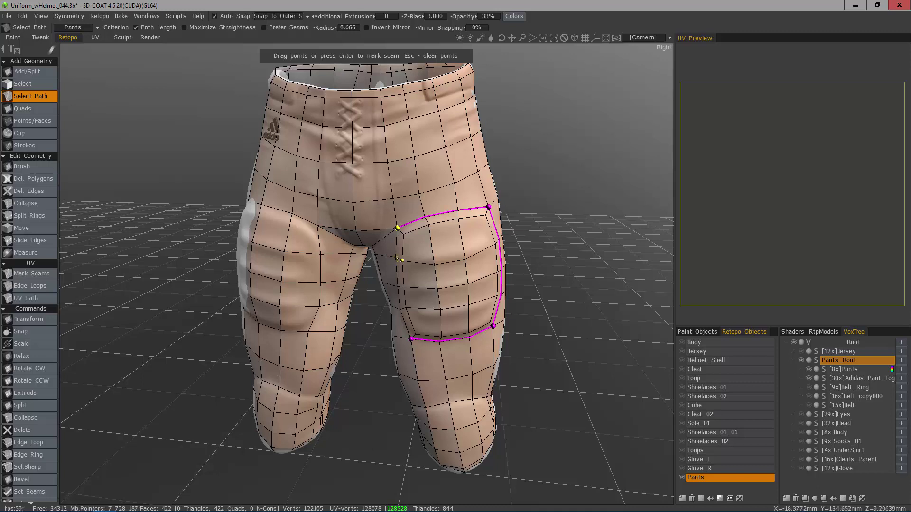
pyautogui.click(396, 258)
pyautogui.moveTo(395, 257); pyautogui.dragTo(397, 228)
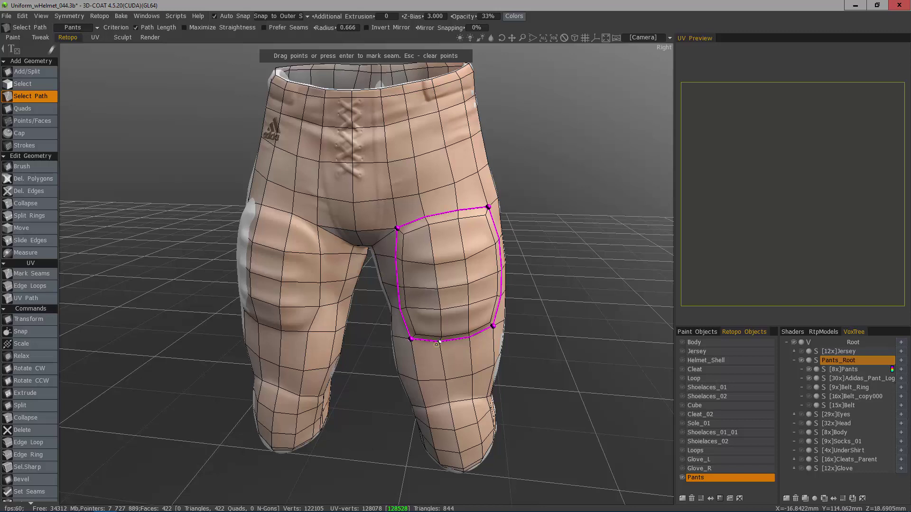
pyautogui.press('Return')
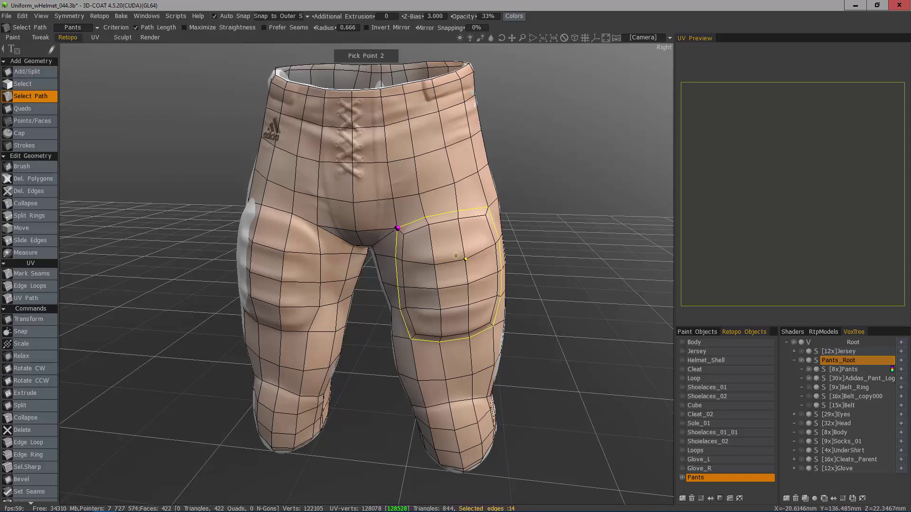
# Step: Try a path point up on the hip, undo it, and clear the remaining path point and the thigh-pad edge selection
pyautogui.click(415, 156)
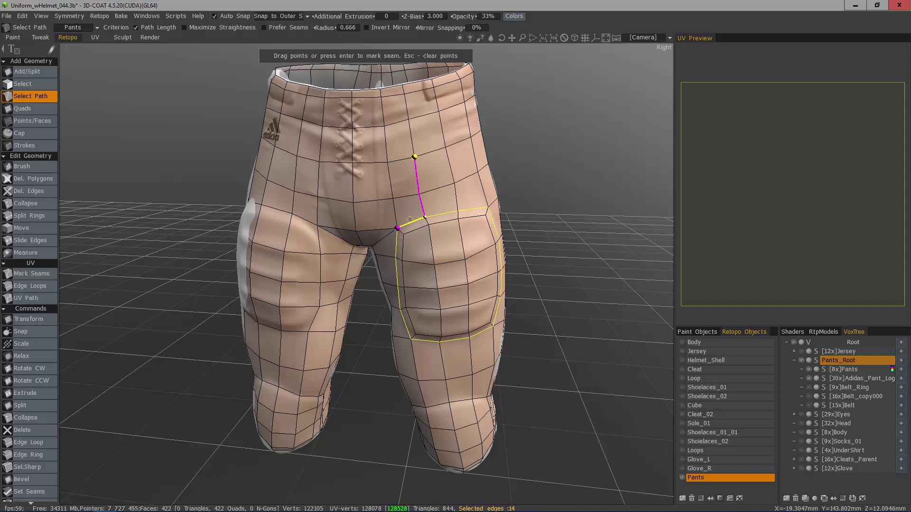
pyautogui.hotkey('ctrl', 'z')
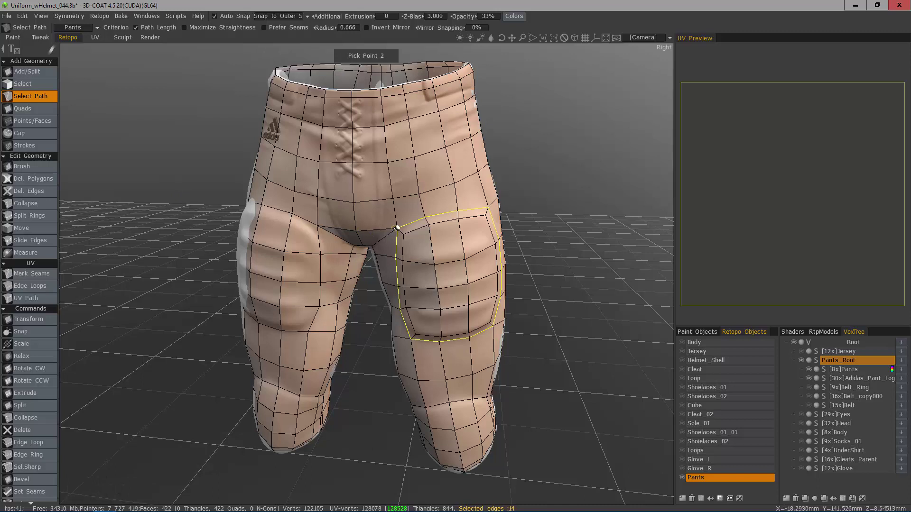
pyautogui.press('Escape')
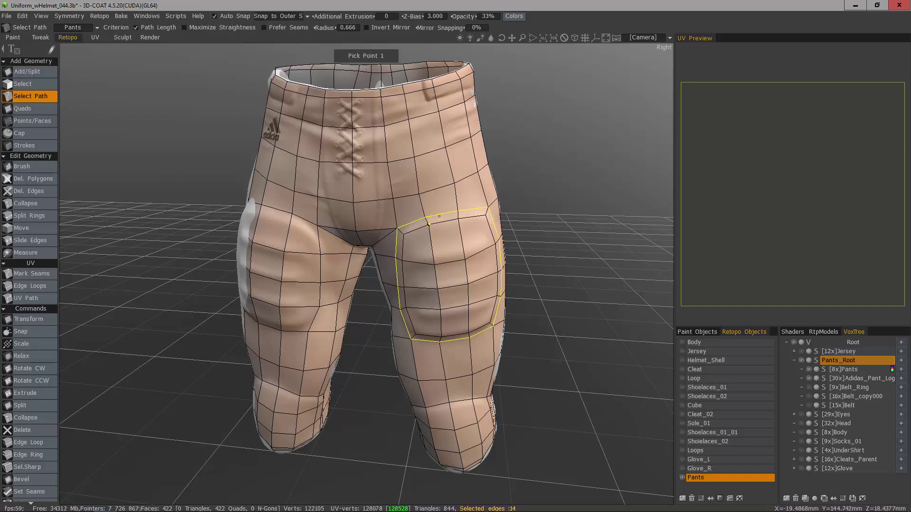
pyautogui.hotkey('ctrl', 'd')
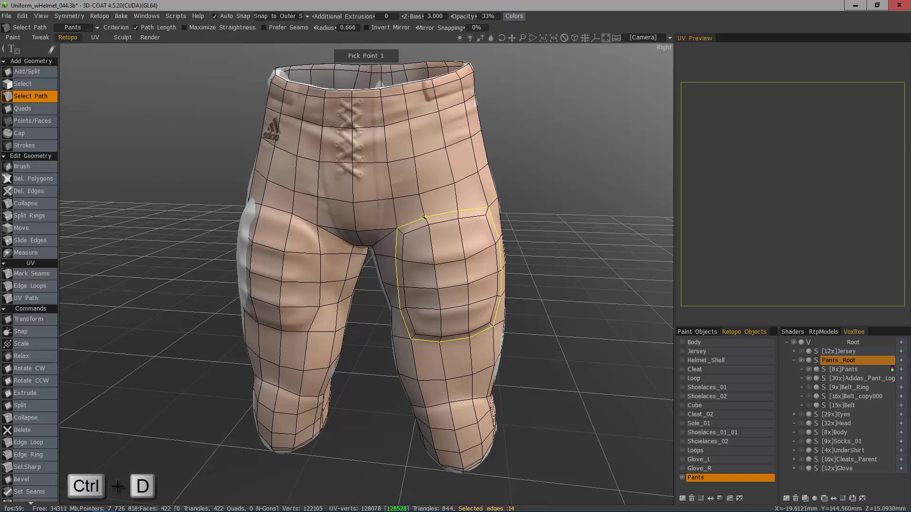
pyautogui.hotkey('ctrl', 'd')
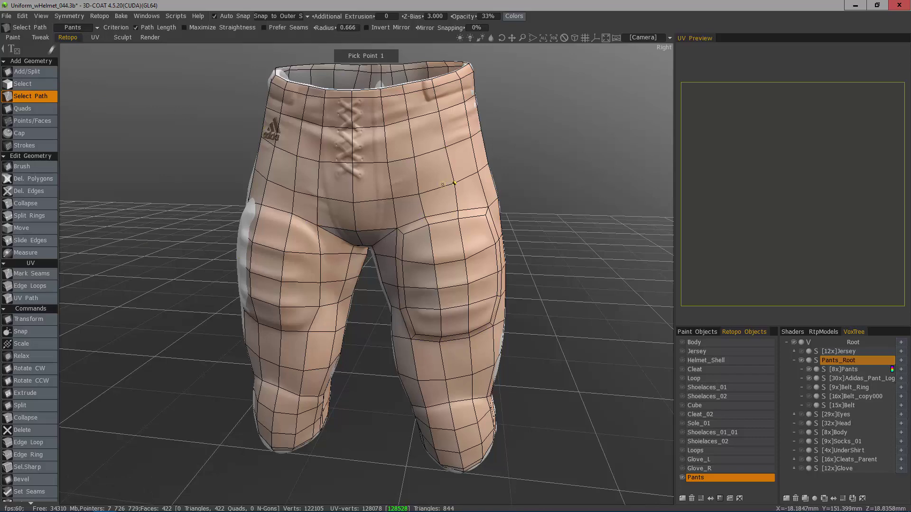
# Step: Trace a path down the outer side of the leg from waistband to hem, with Maximize Straightness enabled
pyautogui.moveTo(397, 165); pyautogui.dragTo(342, 166, button='right')
pyautogui.click(342, 168)
pyautogui.click(347, 218)
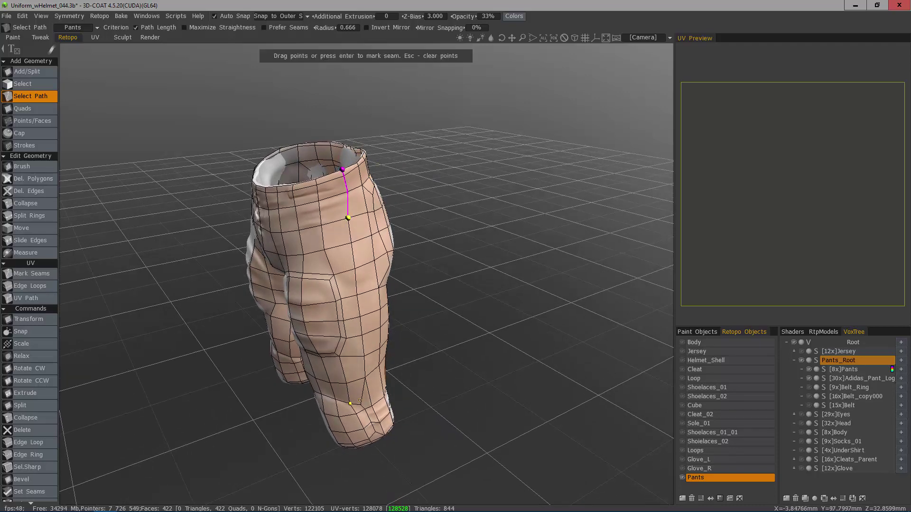
pyautogui.hotkey('ctrl', 'z')
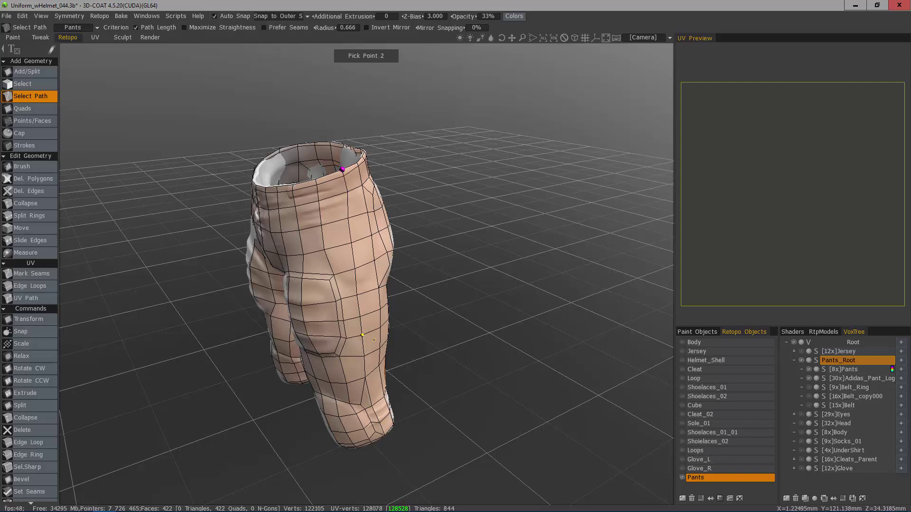
pyautogui.click(386, 435)
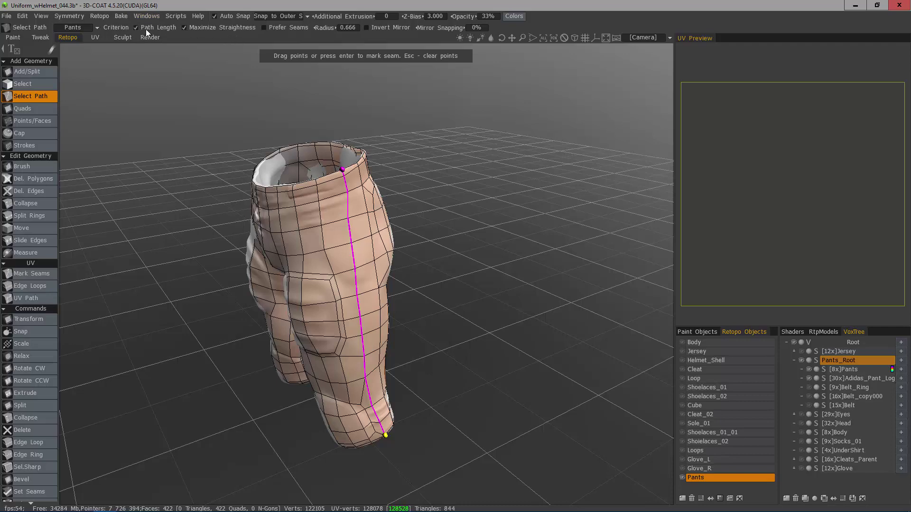
# Step: Add a path point on the outer lower leg and shift it to reroute the path just above the hem
pyautogui.keyDown('alt'); pyautogui.moveTo(446, 304); pyautogui.dragTo(346, 285); pyautogui.keyUp('alt')
pyautogui.keyDown('alt'); pyautogui.moveTo(338, 441); pyautogui.dragTo(384, 399); pyautogui.keyUp('alt')
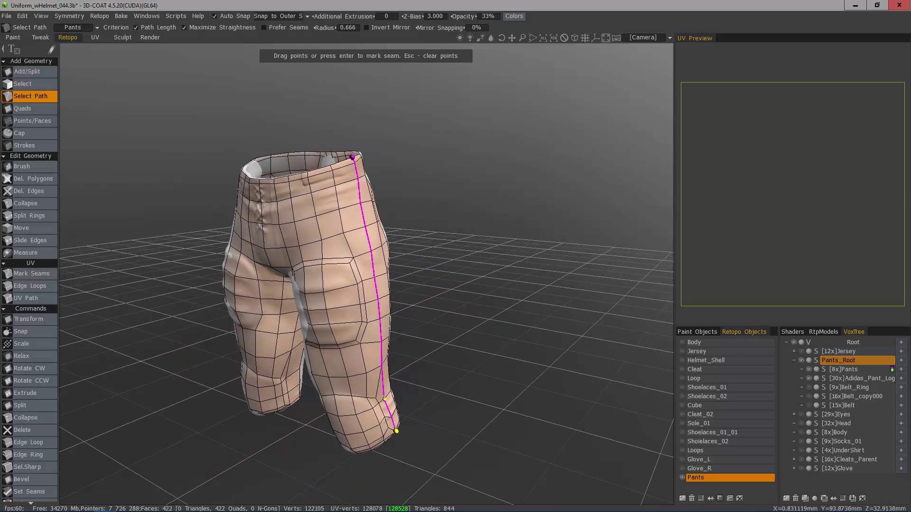
pyautogui.keyDown('alt'); pyautogui.moveTo(384, 400); pyautogui.dragTo(383, 198, button='middle'); pyautogui.keyUp('alt')
pyautogui.click(387, 199)
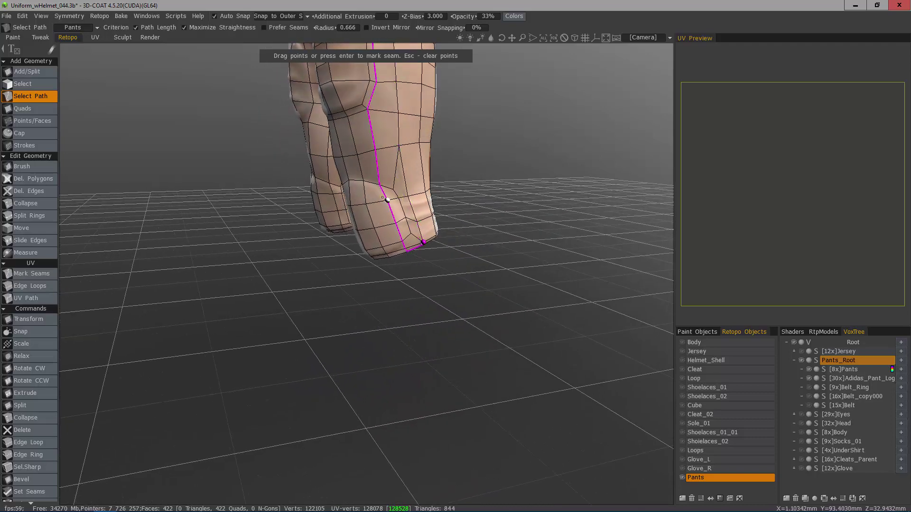
pyautogui.moveTo(387, 200)
pyautogui.mouseDown()
pyautogui.moveTo(408, 195)
pyautogui.moveTo(398, 197)
pyautogui.mouseUp()
pyautogui.keyDown('alt'); pyautogui.moveTo(285, 158); pyautogui.dragTo(339, 159); pyautogui.keyUp('alt')
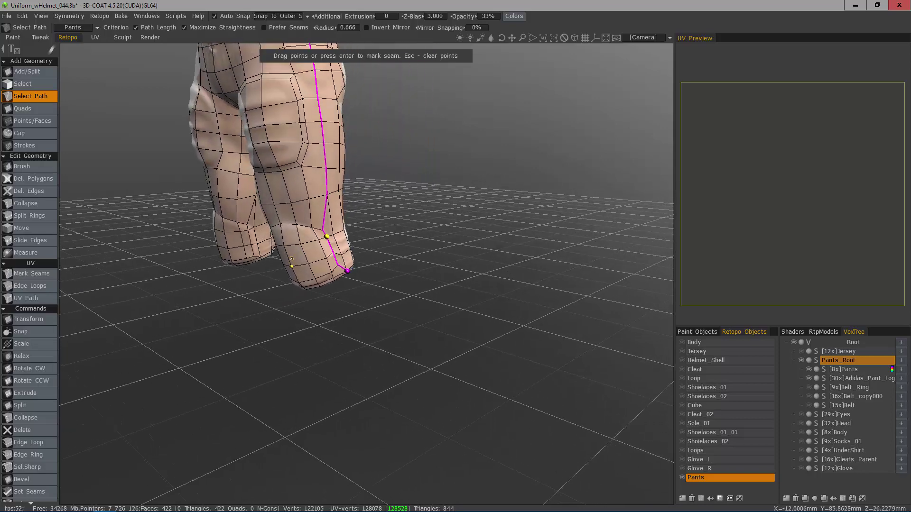
# Step: Add path points along the outer thigh and hip and reposition them to steer the path near the thigh pad's outer border
pyautogui.keyDown('alt'); pyautogui.moveTo(284, 114); pyautogui.dragTo(283, 227, button='middle'); pyautogui.keyUp('alt')
pyautogui.keyDown('alt'); pyautogui.moveTo(283, 226); pyautogui.dragTo(384, 415); pyautogui.keyUp('alt')
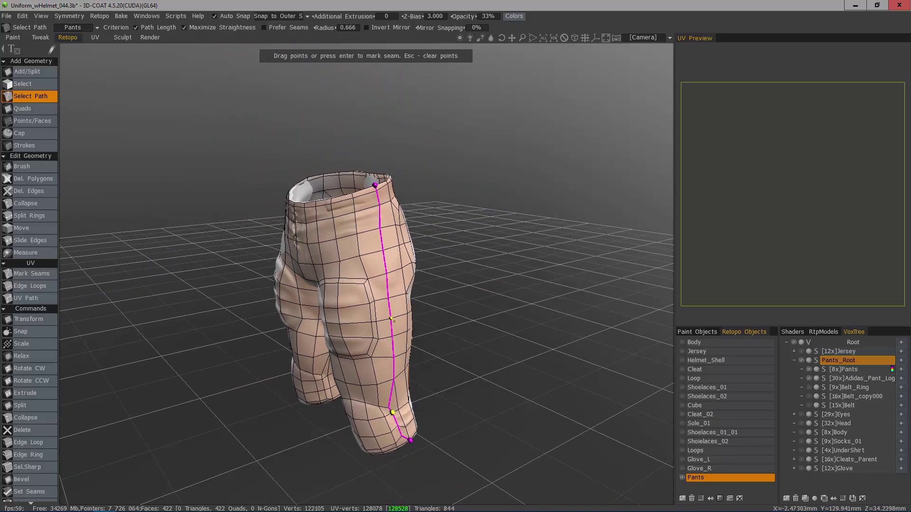
pyautogui.moveTo(389, 319); pyautogui.dragTo(383, 318)
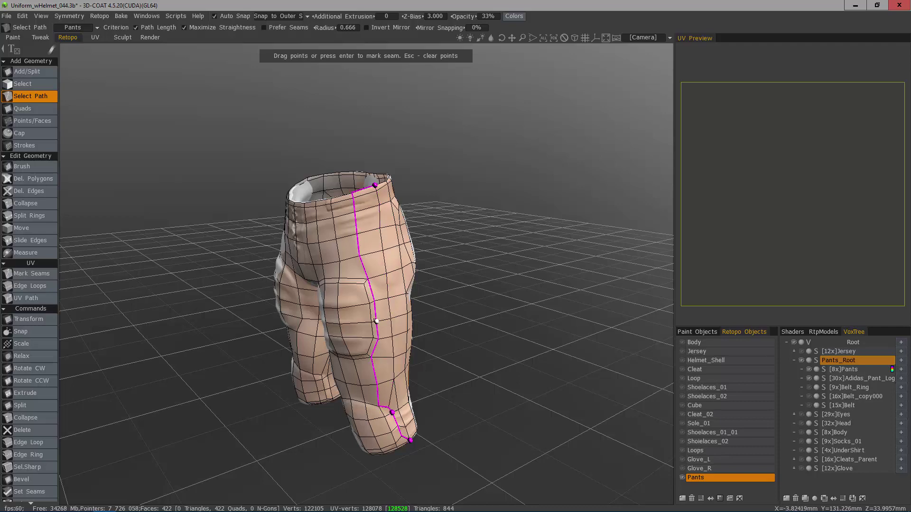
pyautogui.moveTo(200, 203); pyautogui.dragTo(181, 184)
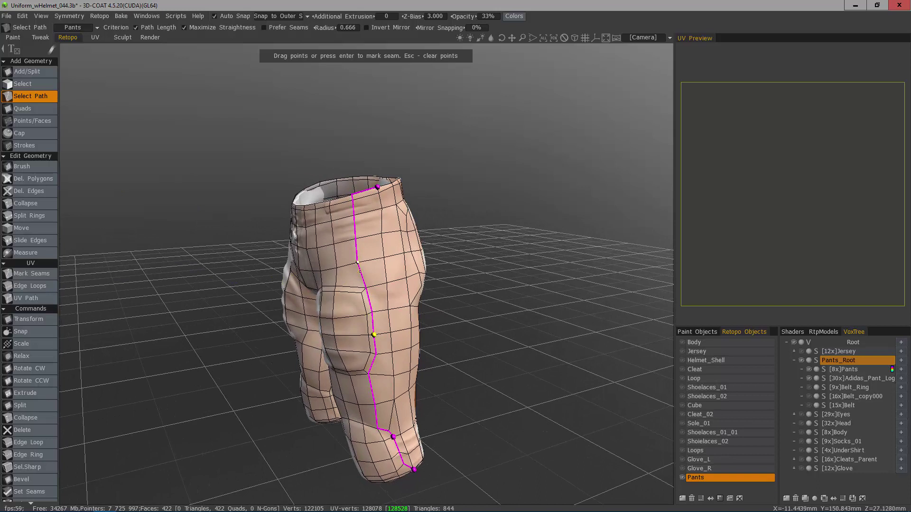
pyautogui.moveTo(357, 262)
pyautogui.mouseDown()
pyautogui.moveTo(384, 257)
pyautogui.moveTo(357, 262)
pyautogui.mouseUp()
pyautogui.moveTo(372, 311)
pyautogui.mouseDown()
pyautogui.moveTo(389, 309)
pyautogui.moveTo(375, 316)
pyautogui.mouseUp()
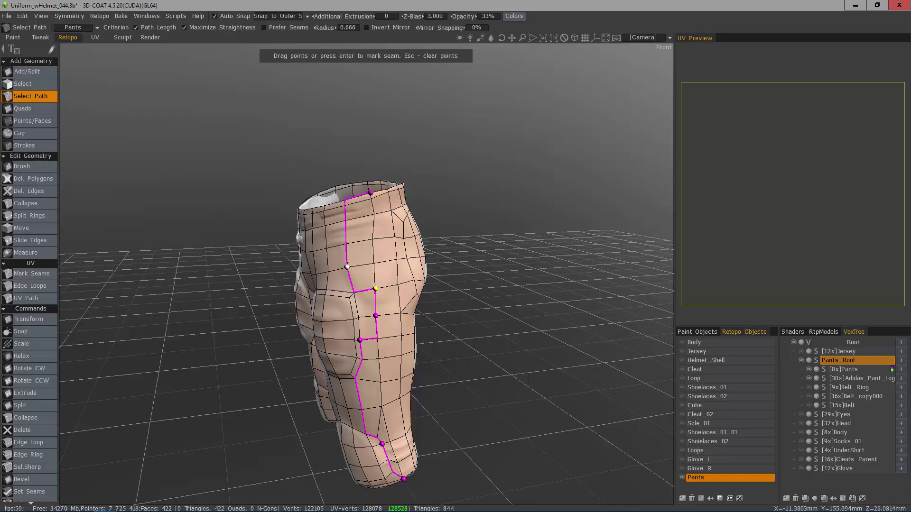
# Step: Remove the extra hip and thigh-pad path points and move the lower-leg point so the path follows the straight outer edge line
pyautogui.click(347, 267)
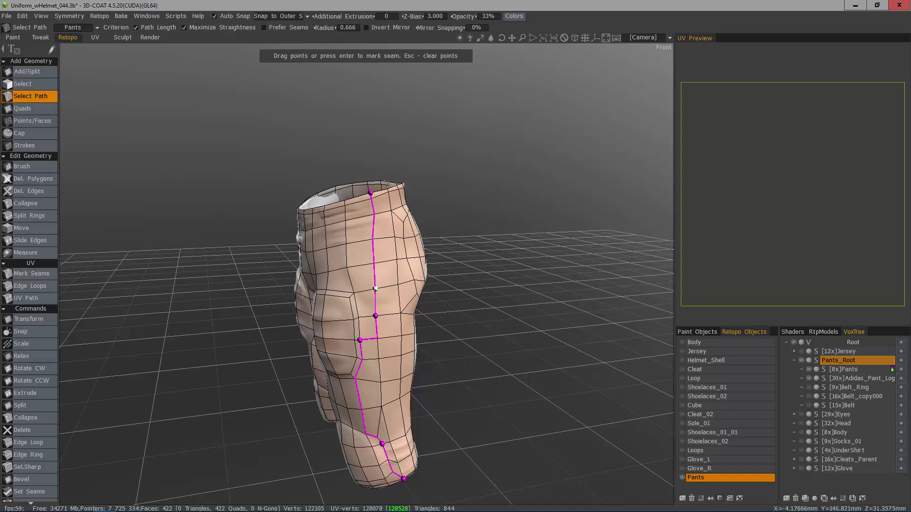
pyautogui.click(375, 289)
pyautogui.click(360, 340)
pyautogui.moveTo(382, 444); pyautogui.dragTo(390, 441)
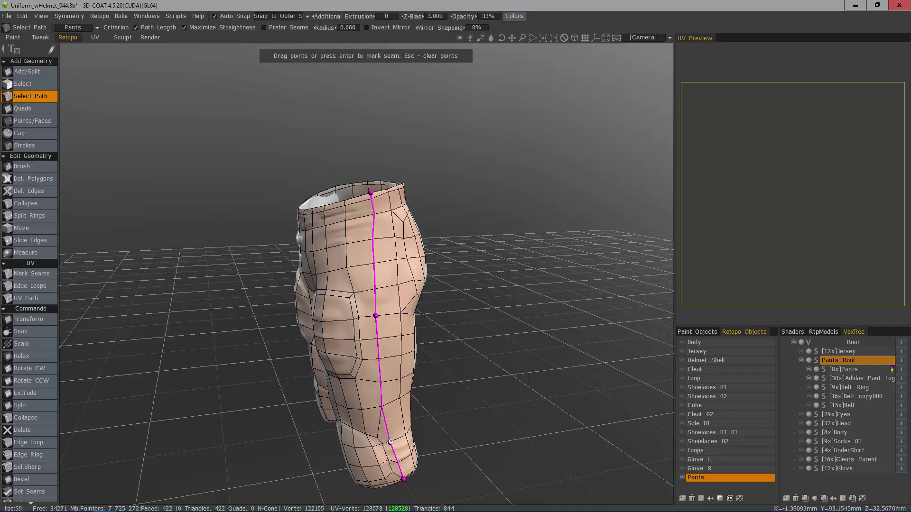
# Step: Convert the waistband-to-hem path on the outer leg into an edge selection
pyautogui.moveTo(390, 442); pyautogui.dragTo(318, 276, button='right')
pyautogui.scroll(-2, 318, 277)
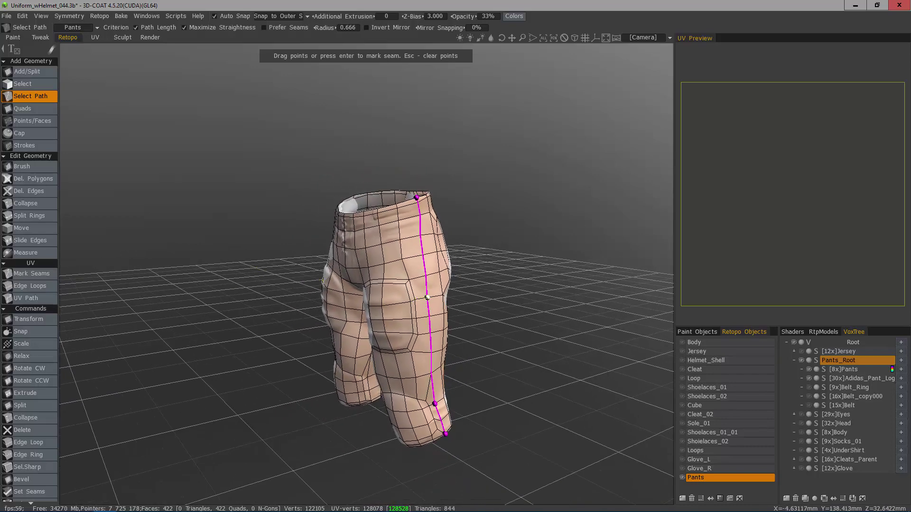
pyautogui.moveTo(194, 270); pyautogui.dragTo(277, 294)
pyautogui.press('Return')
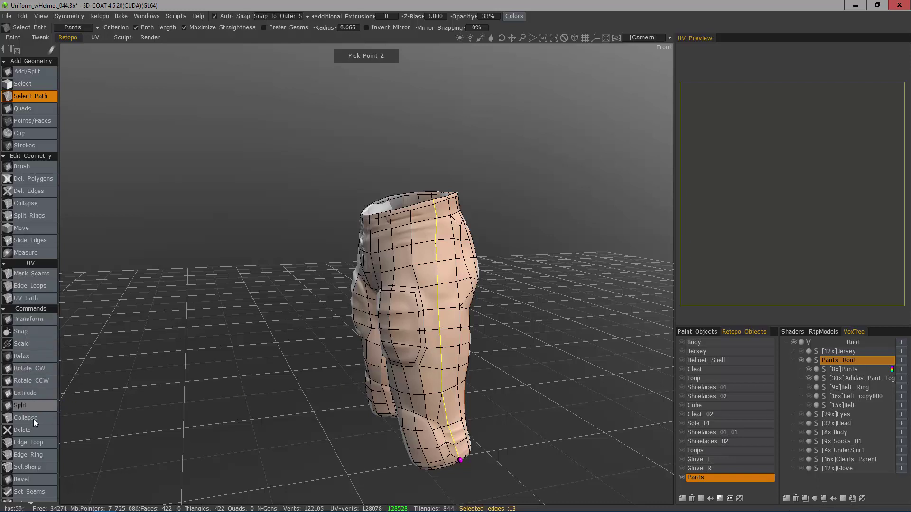
# Step: Set the selected outer-leg edges as UV seams and switch to the Mark Seams tool to inspect them
pyautogui.scroll(-3, 50, 461)
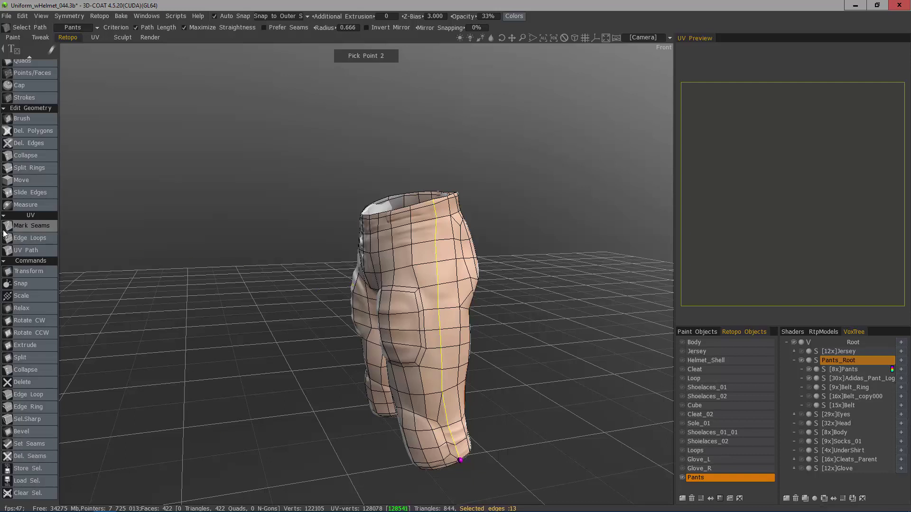
pyautogui.click(30, 226)
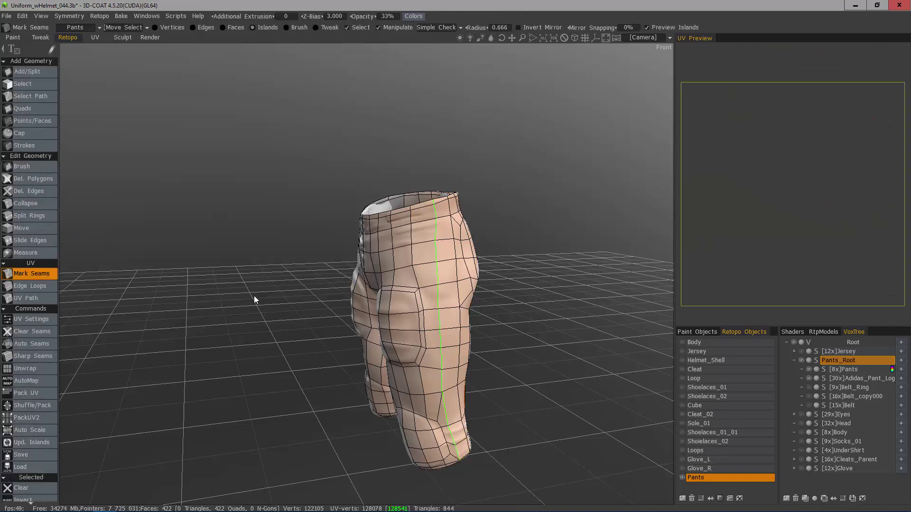
pyautogui.moveTo(254, 300); pyautogui.dragTo(228, 305)
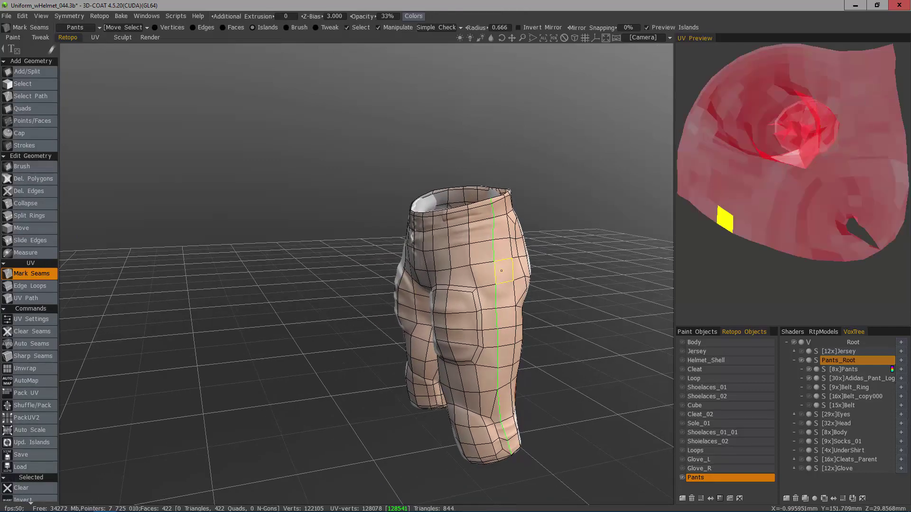
# Step: Delete the upper and lower parts of the outer-leg seam with the Mark Seams tool
pyautogui.keyDown('ctrl'); pyautogui.click(494, 272); pyautogui.keyUp('ctrl')
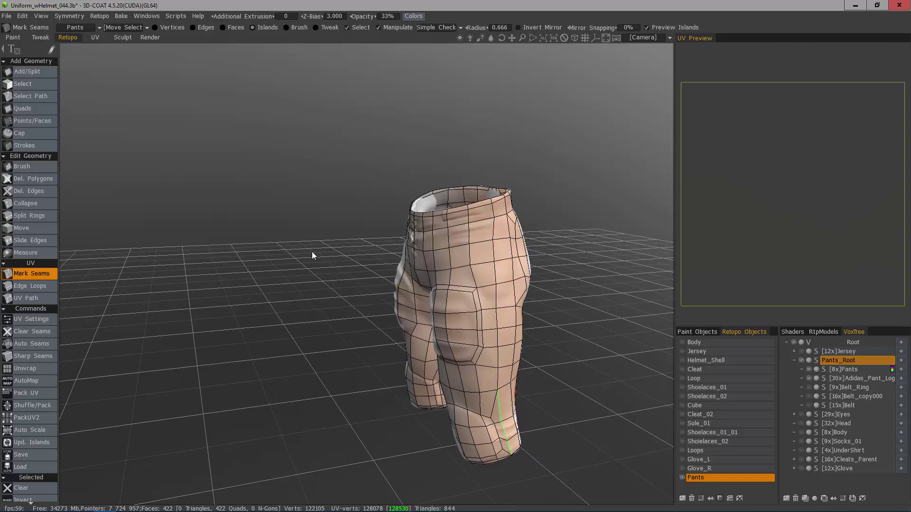
pyautogui.keyDown('ctrl'); pyautogui.click(377, 284); pyautogui.keyUp('ctrl')
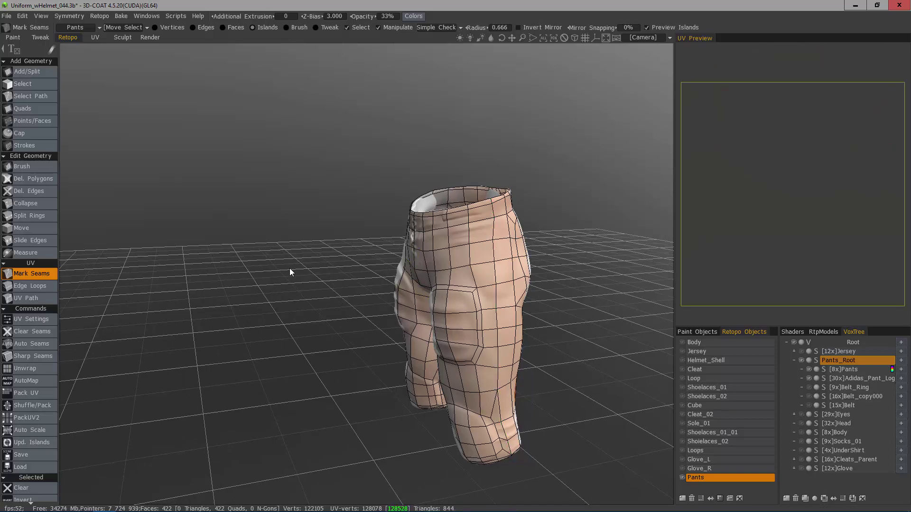
# Step: Return to the Select Path tool, clear the leftover path point and enable Prefer Seams
pyautogui.moveTo(291, 272); pyautogui.dragTo(225, 240)
pyautogui.click(38, 96)
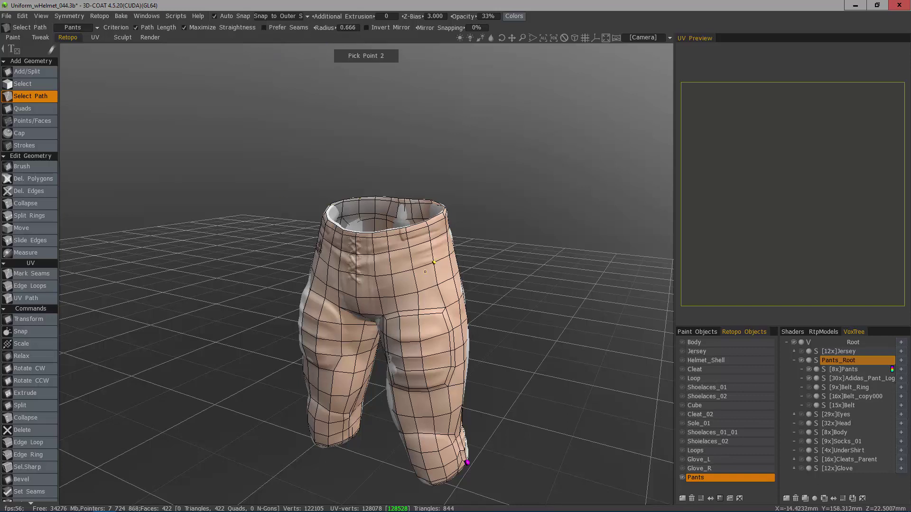
pyautogui.click(264, 27)
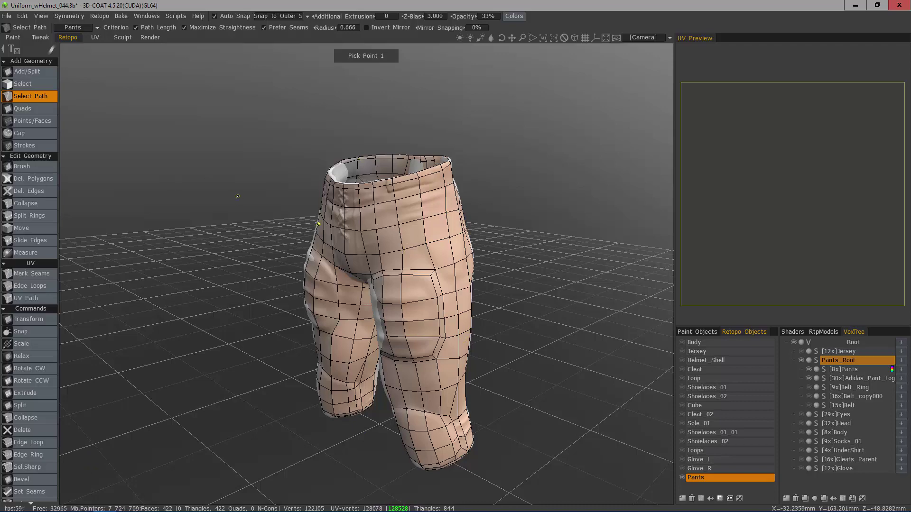
# Step: Trace a new path from the crotch along the thigh pad's upper border and down its outer border
pyautogui.keyDown('alt'); pyautogui.moveTo(379, 283); pyautogui.dragTo(365, 232); pyautogui.keyUp('alt')
pyautogui.click(485, 242)
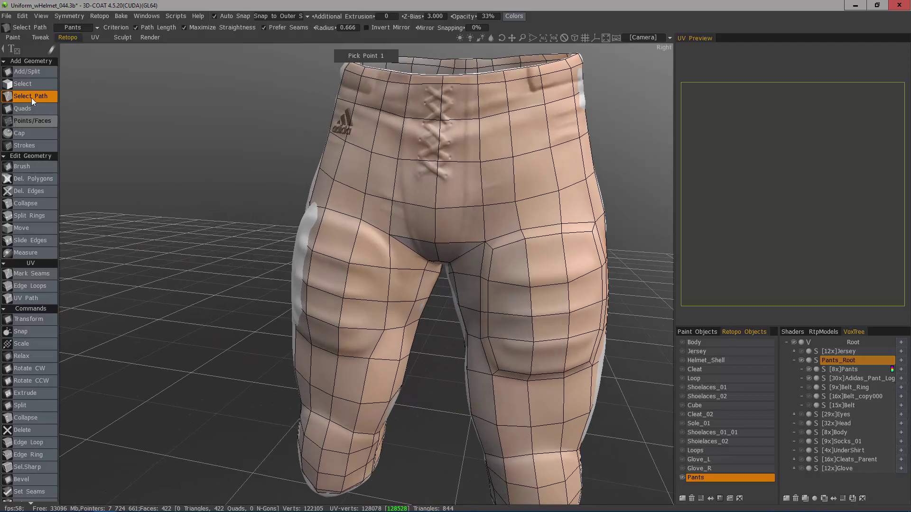
pyautogui.click(591, 227)
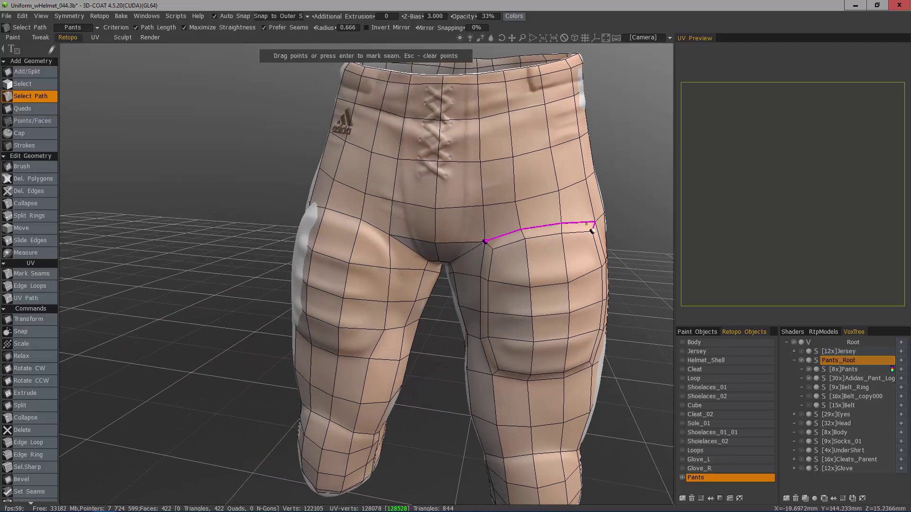
pyautogui.scroll(5, 591, 227)
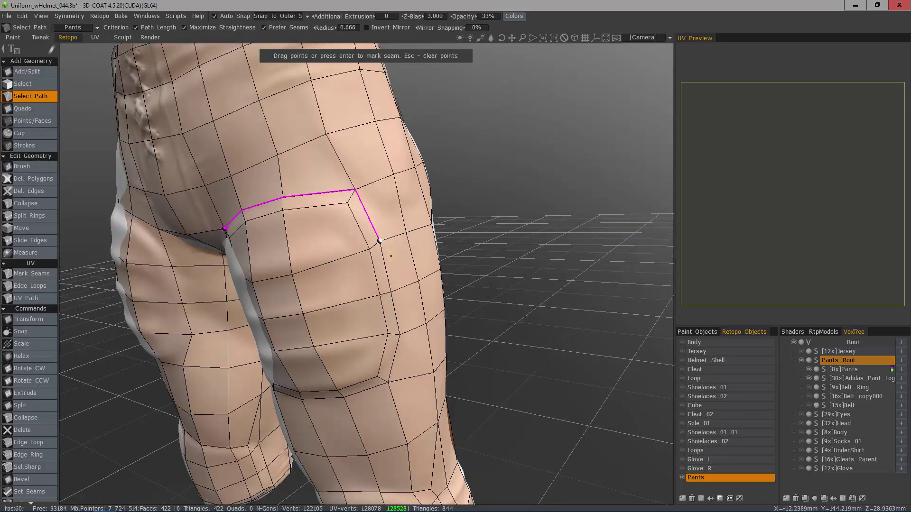
pyautogui.click(388, 382)
pyautogui.scroll(-4, 388, 382)
pyautogui.keyDown('alt'); pyautogui.moveTo(388, 383); pyautogui.dragTo(392, 327); pyautogui.keyUp('alt')
pyautogui.scroll(2, 392, 327)
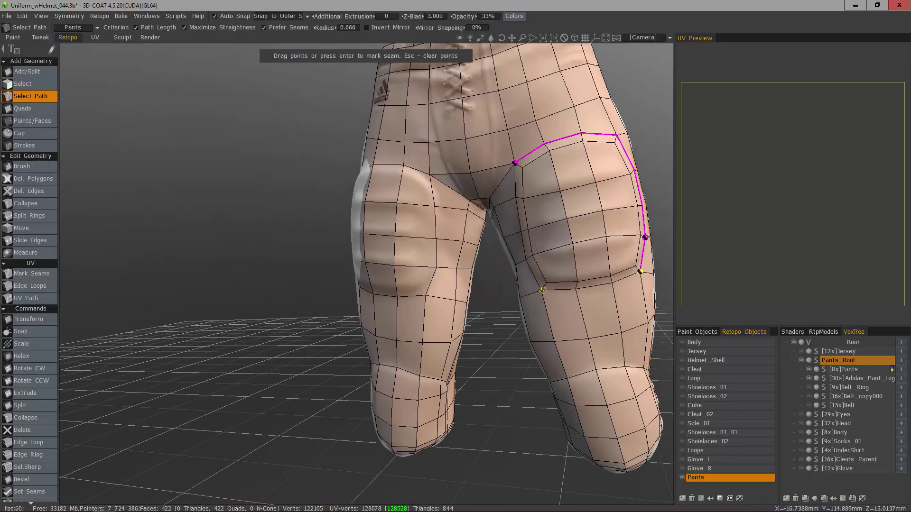
# Step: Close the path along the thigh pad's lower and inner borders and turn it into an edge selection
pyautogui.click(541, 286)
pyautogui.keyDown('alt'); pyautogui.moveTo(540, 286); pyautogui.dragTo(445, 323); pyautogui.keyUp('alt')
pyautogui.click(559, 202)
pyautogui.scroll(3, 559, 173)
pyautogui.press('Return')
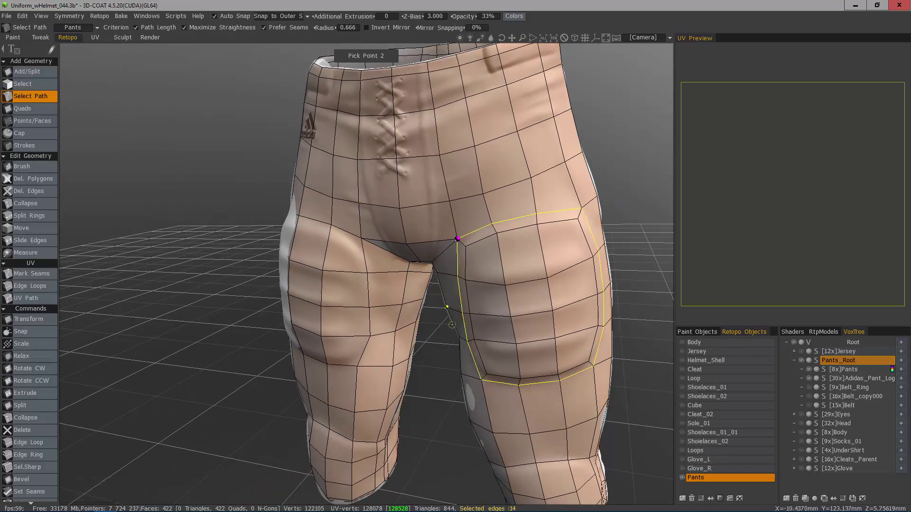
# Step: Open the save dialog for storing the thigh-pad edge selection and cancel it
pyautogui.scroll(-3, 34, 466)
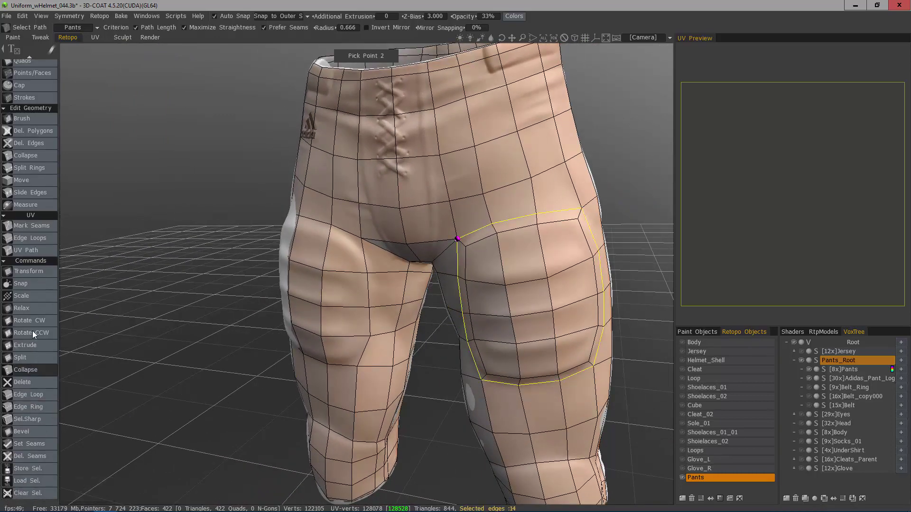
pyautogui.click(35, 471)
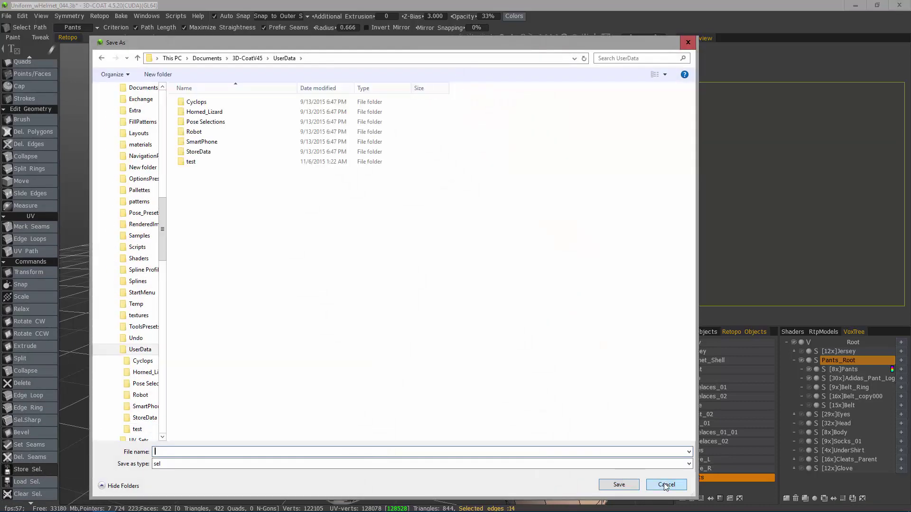
pyautogui.click(666, 485)
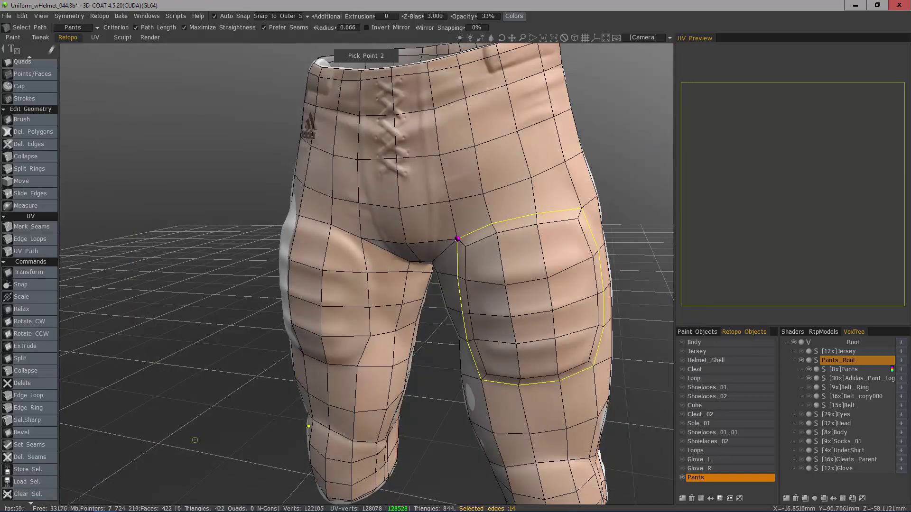
# Step: Switch to the Select tool, look through its selection commands and clear the thigh-pad edge selection
pyautogui.scroll(3, 48, 86)
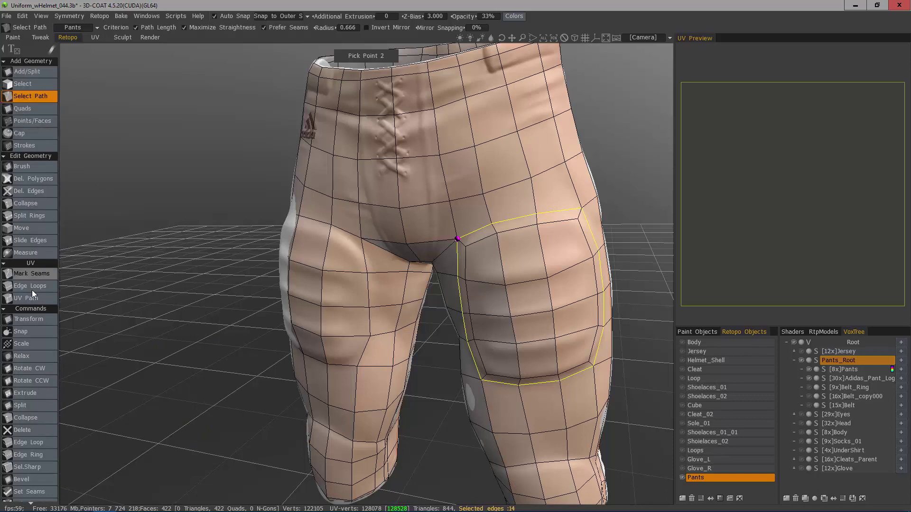
pyautogui.click(32, 84)
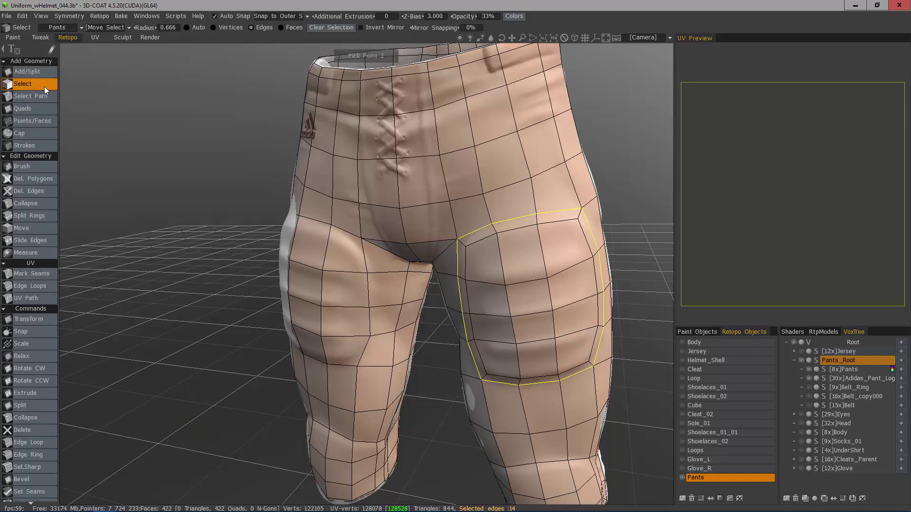
pyautogui.scroll(-3, 32, 442)
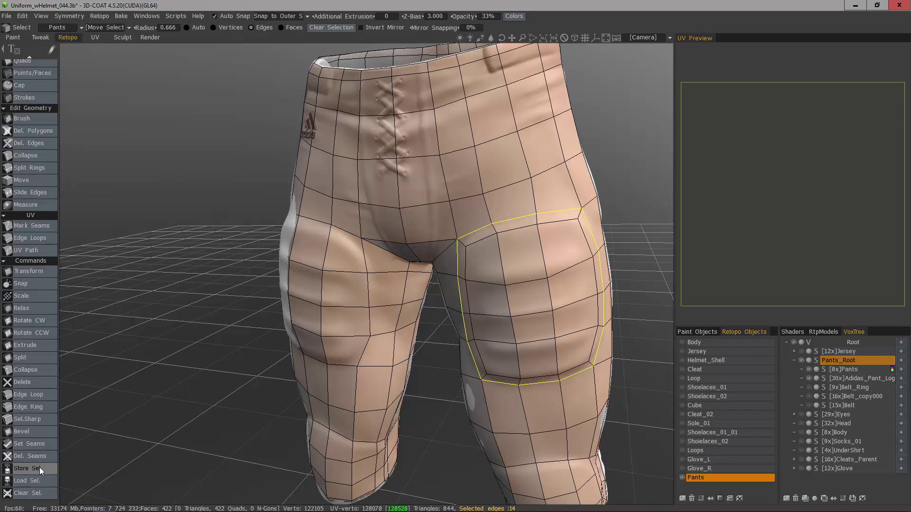
pyautogui.scroll(3, 53, 308)
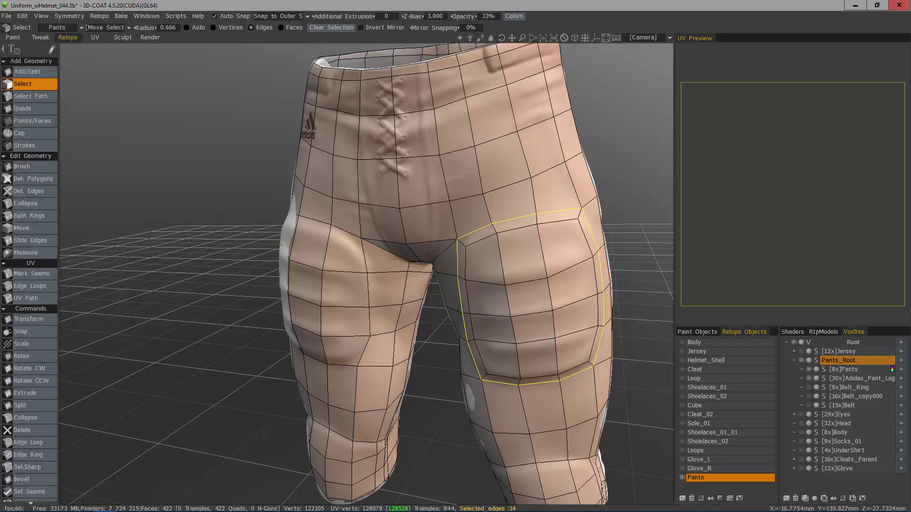
pyautogui.press('Escape')
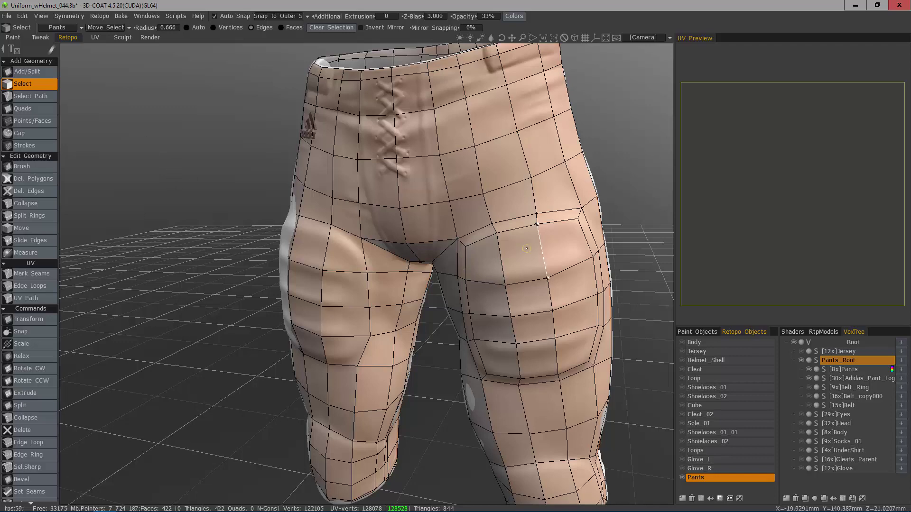
# Step: Change the Select tool to Faces mode and select all faces of the pants mesh
pyautogui.click(285, 28)
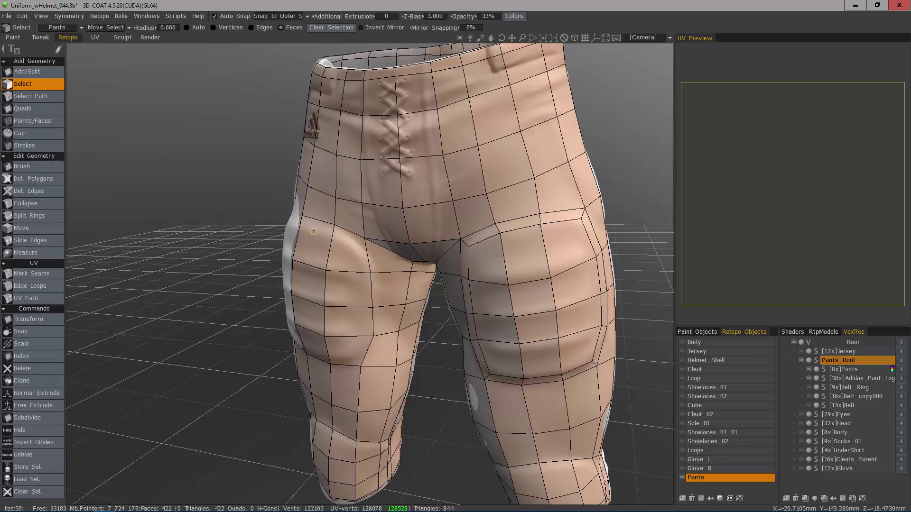
pyautogui.scroll(-5, 192, 172)
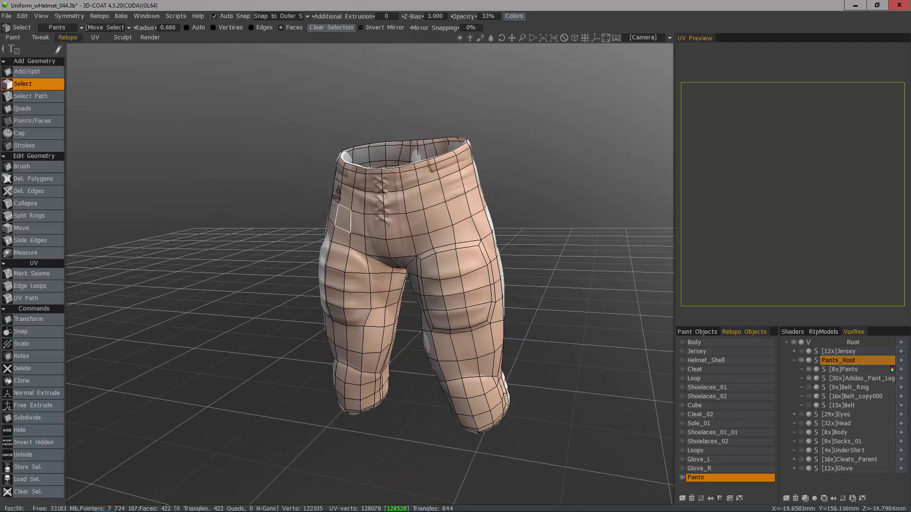
pyautogui.hotkey('ctrl', 'a')
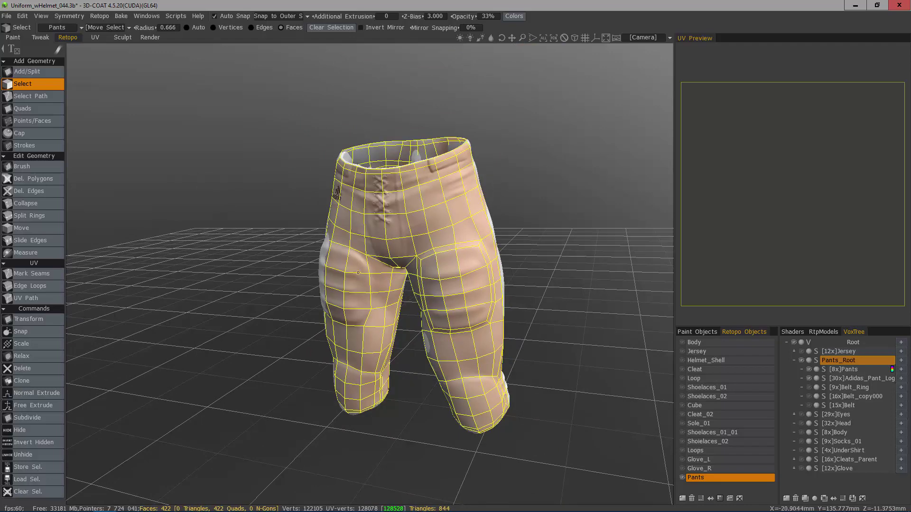
pyautogui.keyDown('alt'); pyautogui.moveTo(452, 269); pyautogui.dragTo(165, 266); pyautogui.keyUp('alt')
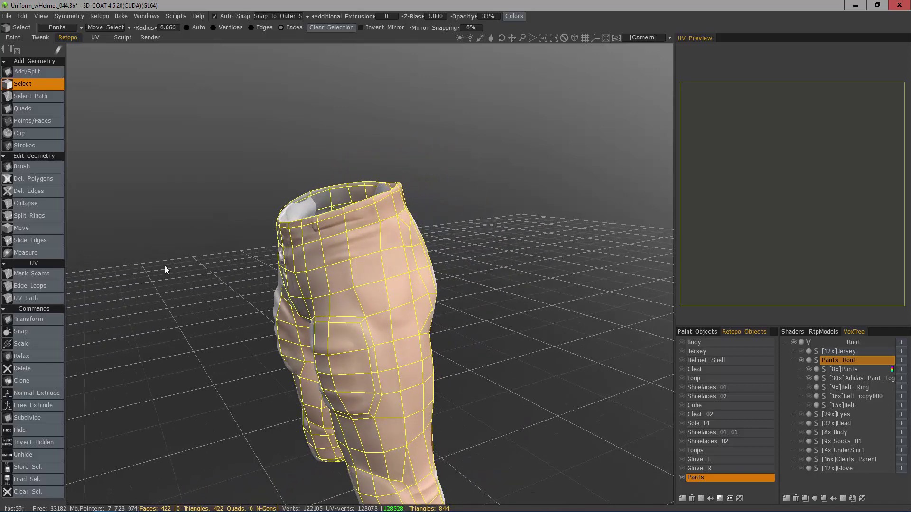